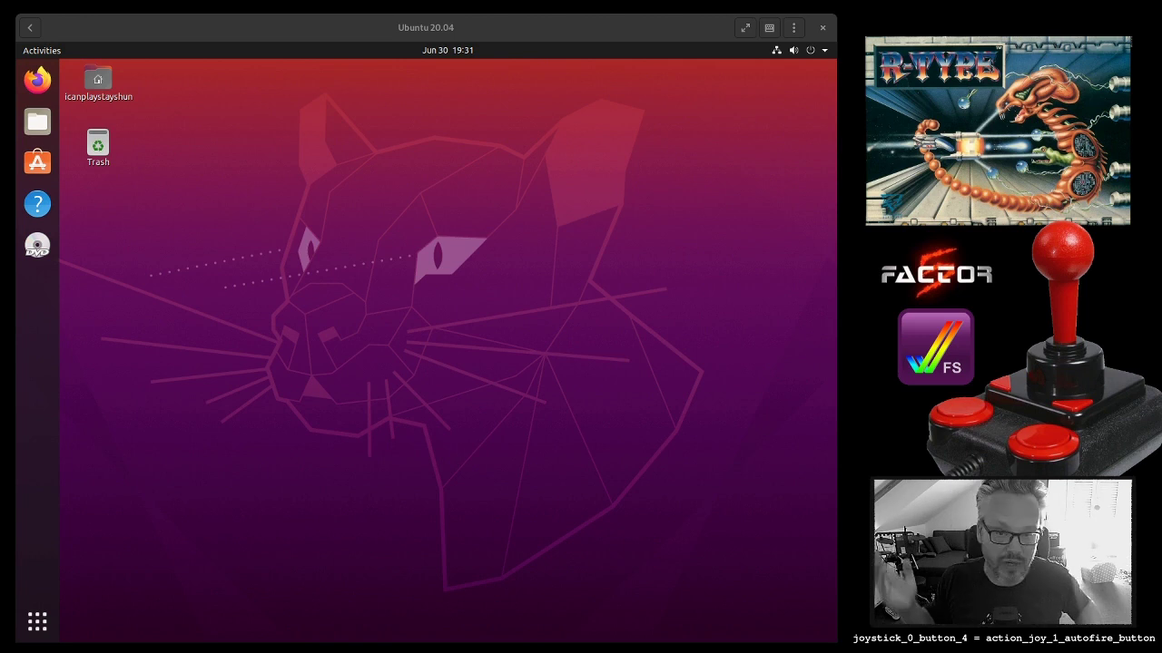
Find and open the Ubuntu Software application.
left_click(643, 415)
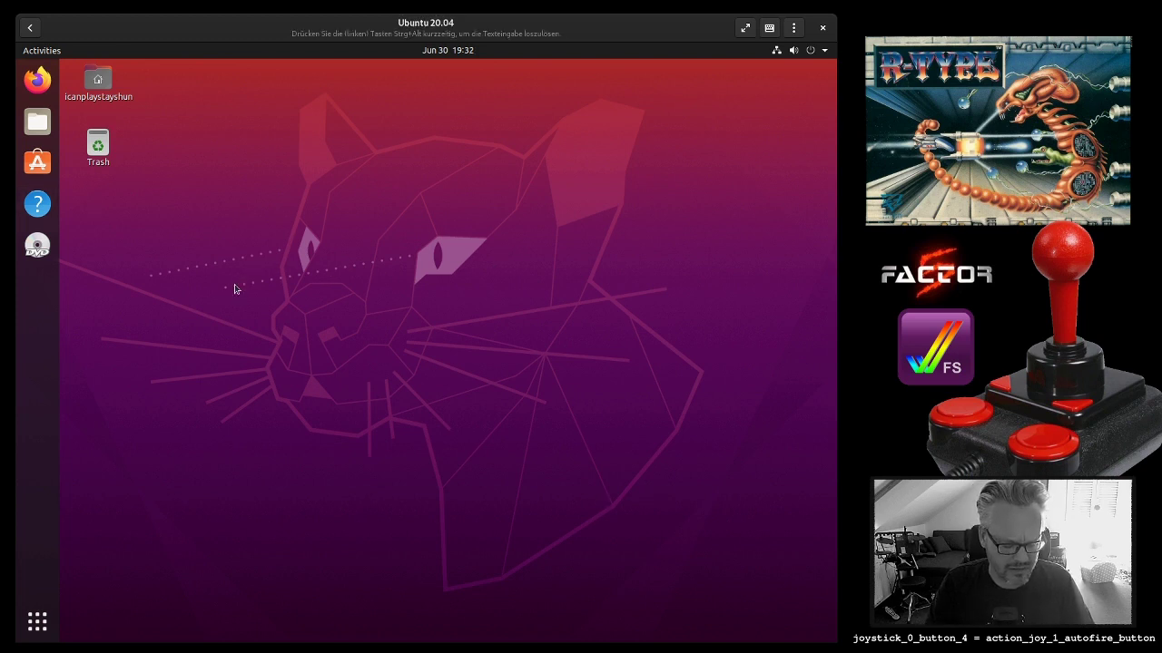
key("super")
type("soft")
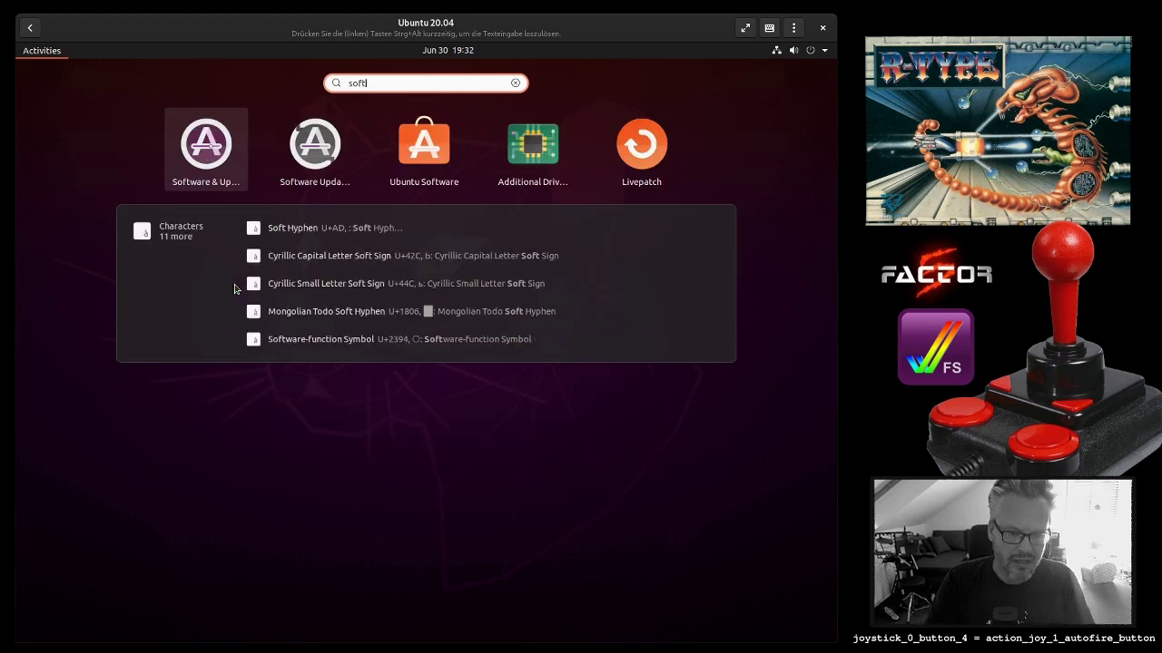
left_click(445, 163)
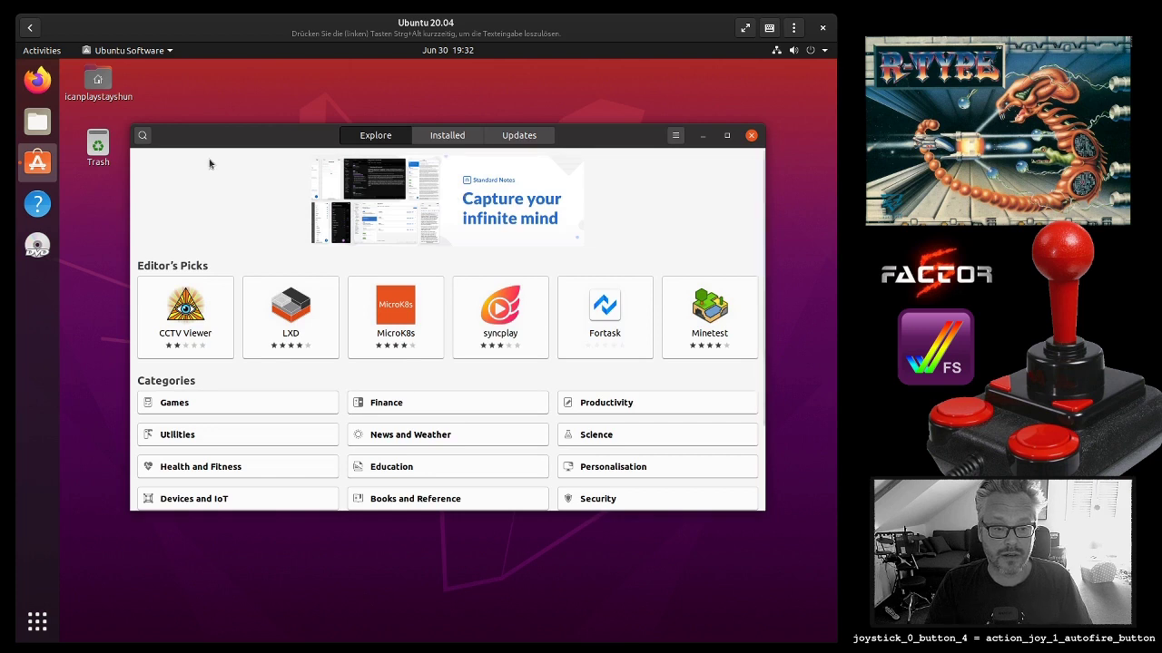
Search the software catalogue for "fs-uae" and open the FS-UAE Launcher entry.
left_click(143, 136)
type("fs")
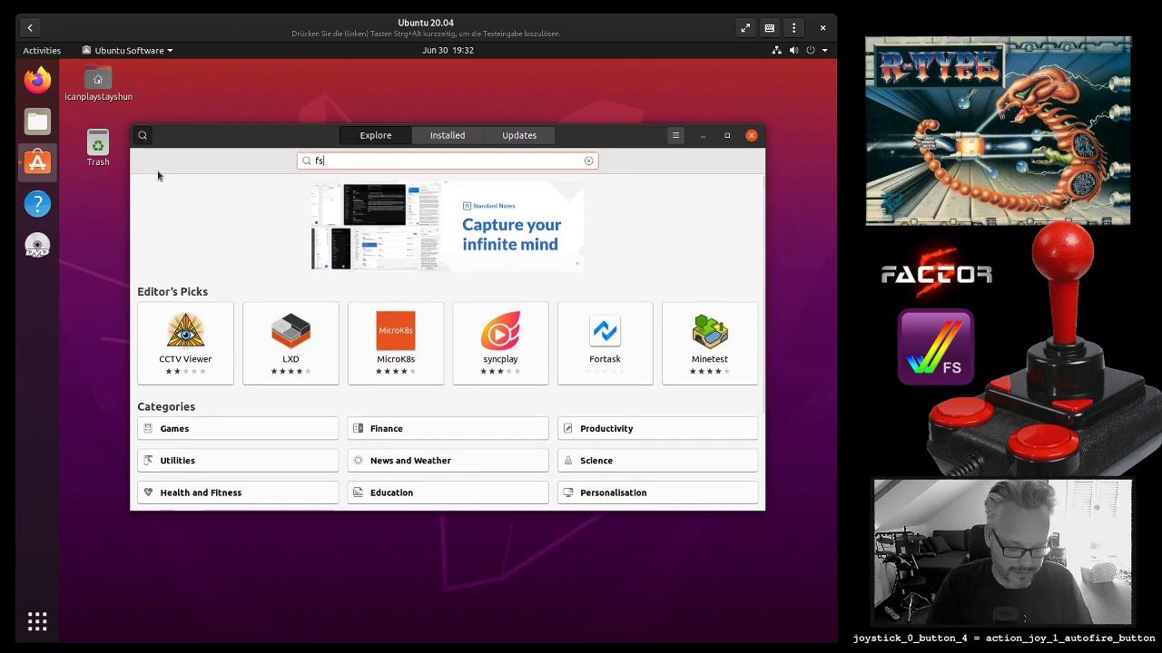
type("-uae")
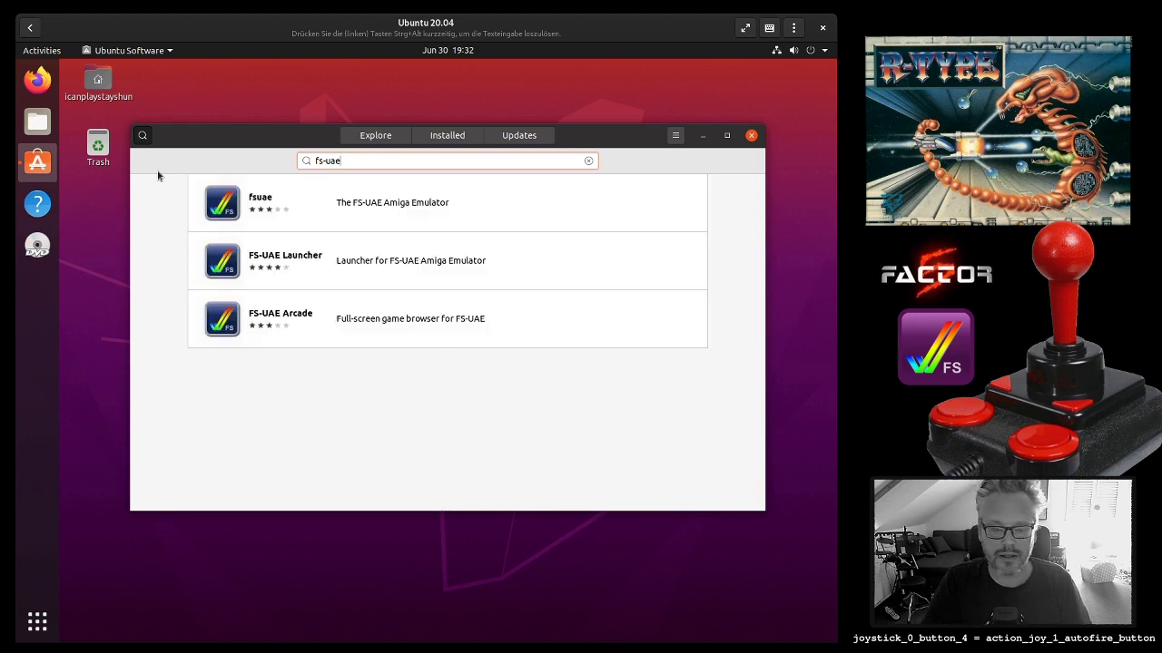
left_click(407, 268)
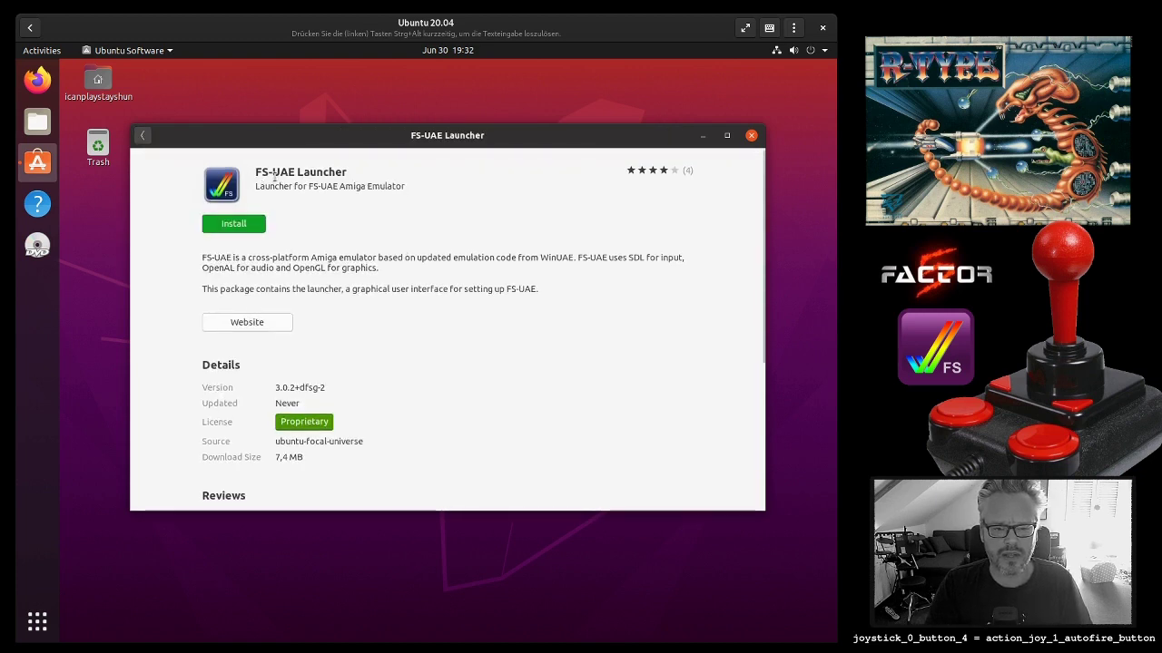
Install FS-UAE Launcher, authenticate with the account password, and close the software catalogue.
left_click(256, 224)
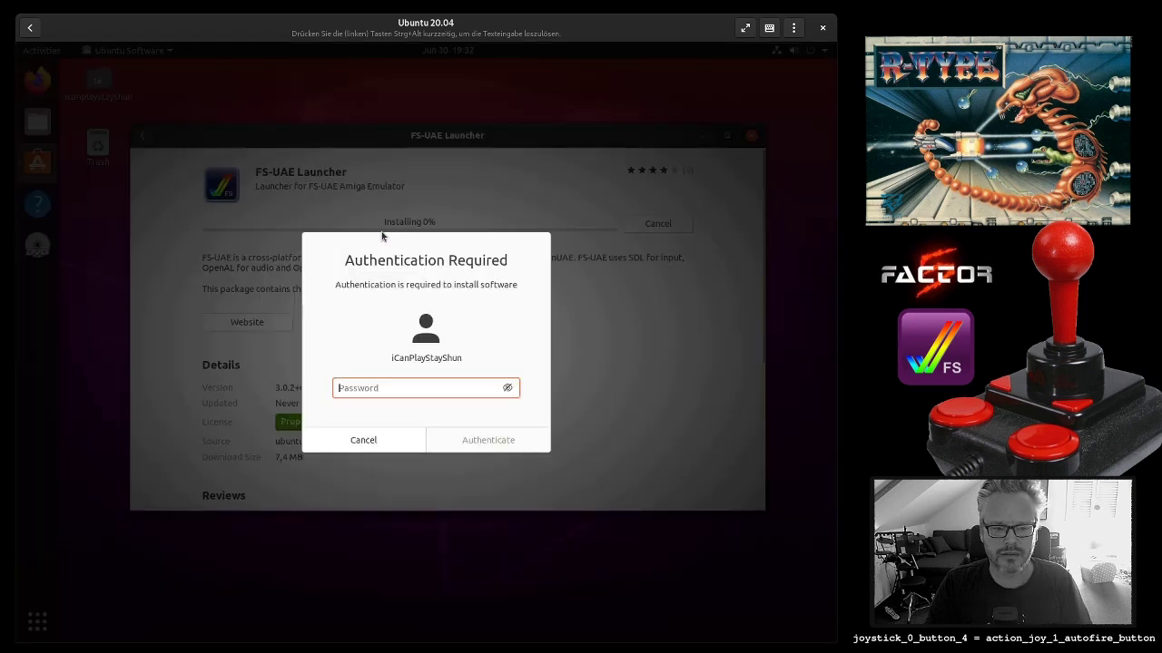
type("***")
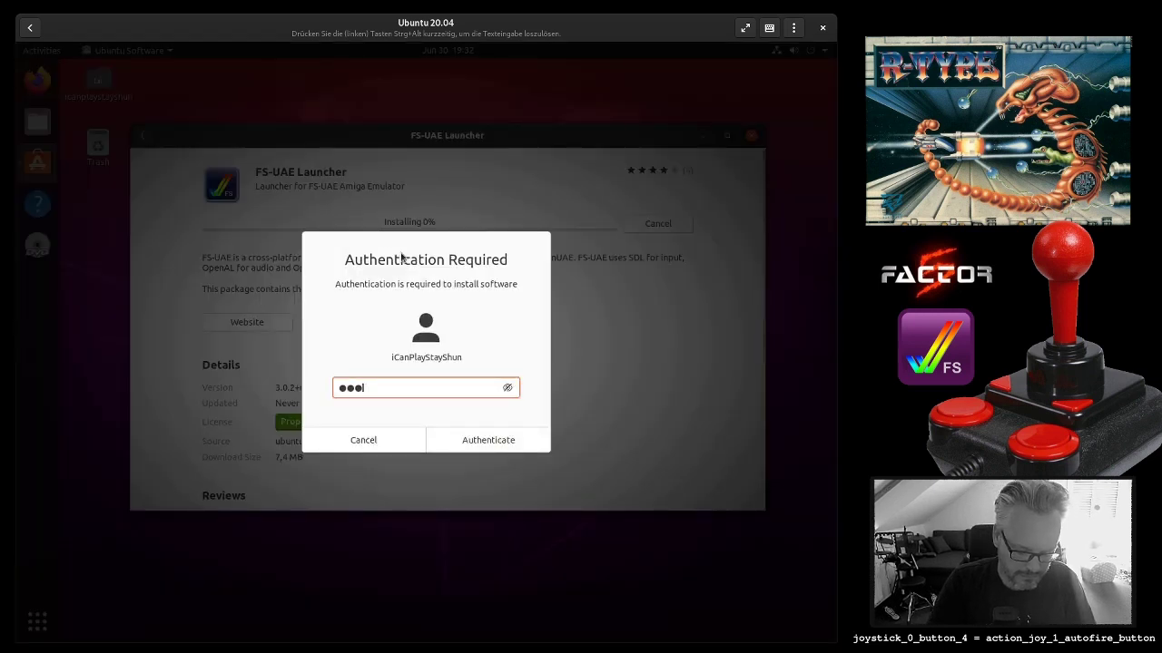
type("******")
key("Return")
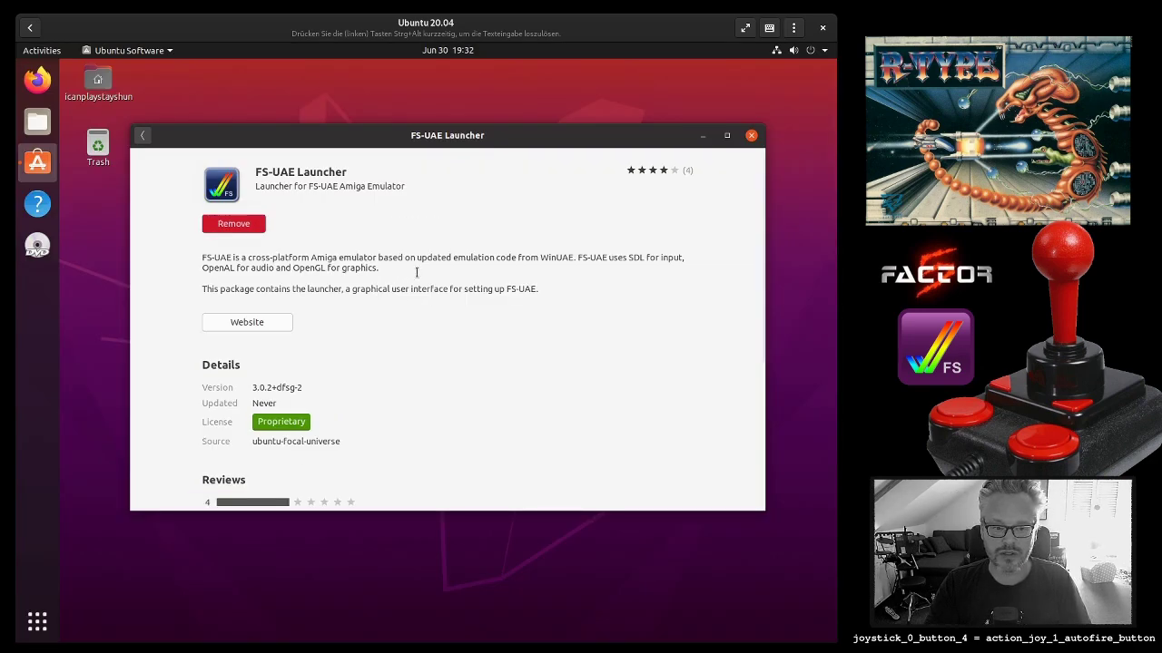
scroll(456, 281, "down", 5)
scroll(718, 168, "up", 5)
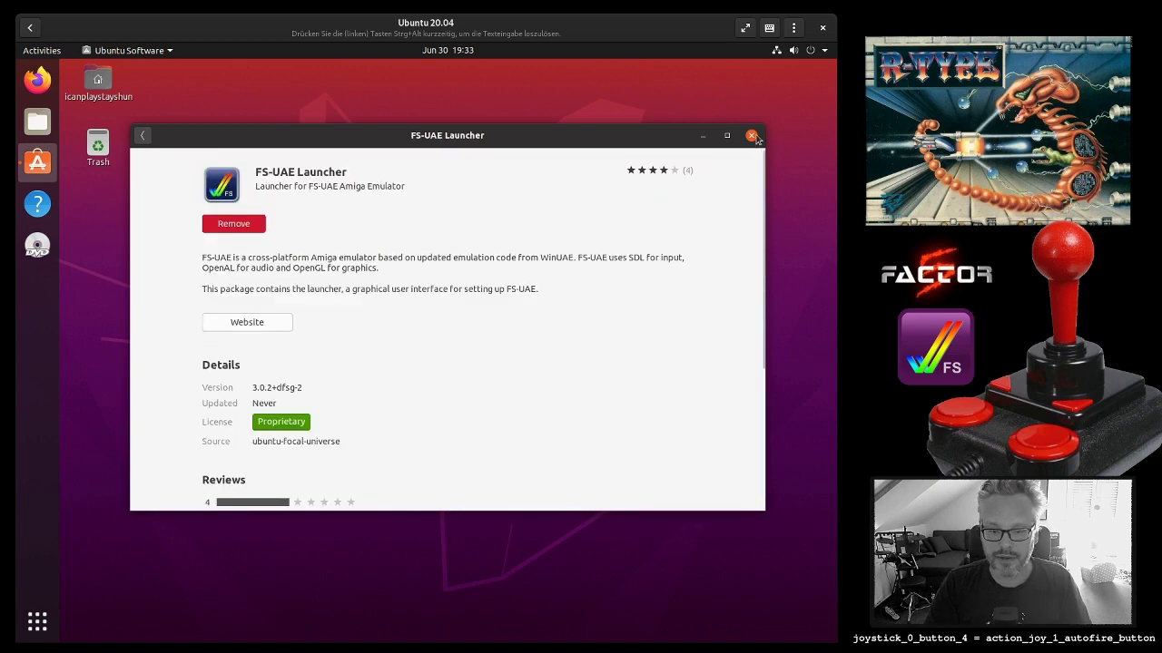
left_click(751, 135)
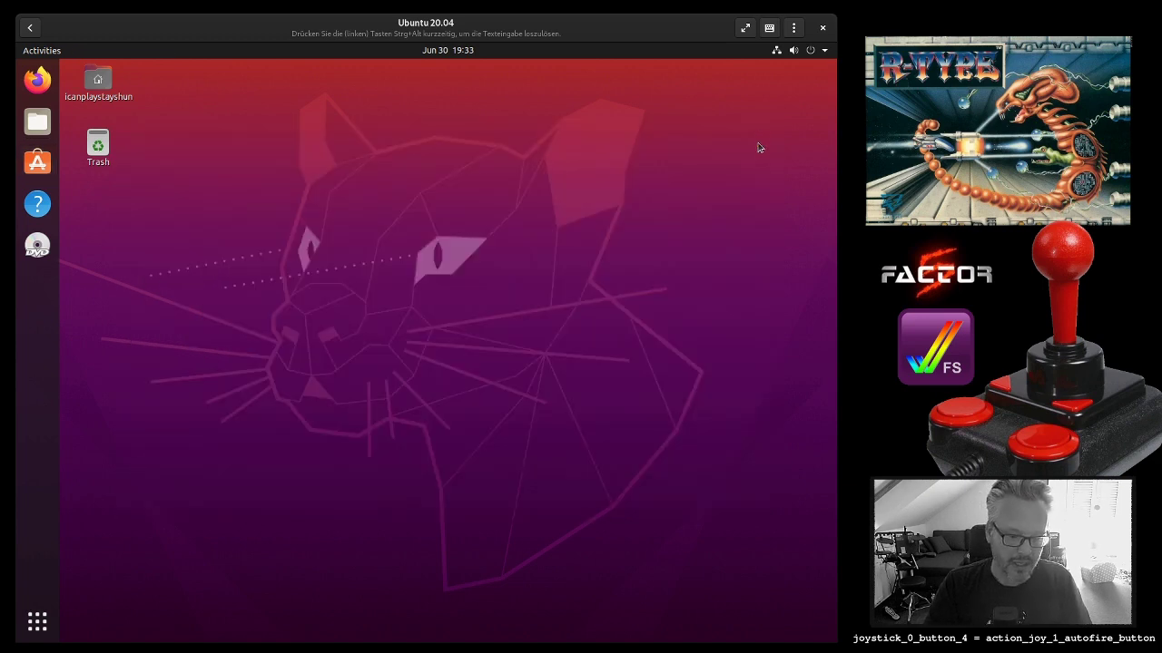
Find the installed FS-UAE Launcher through the system search and start it.
key("super")
type("fs")
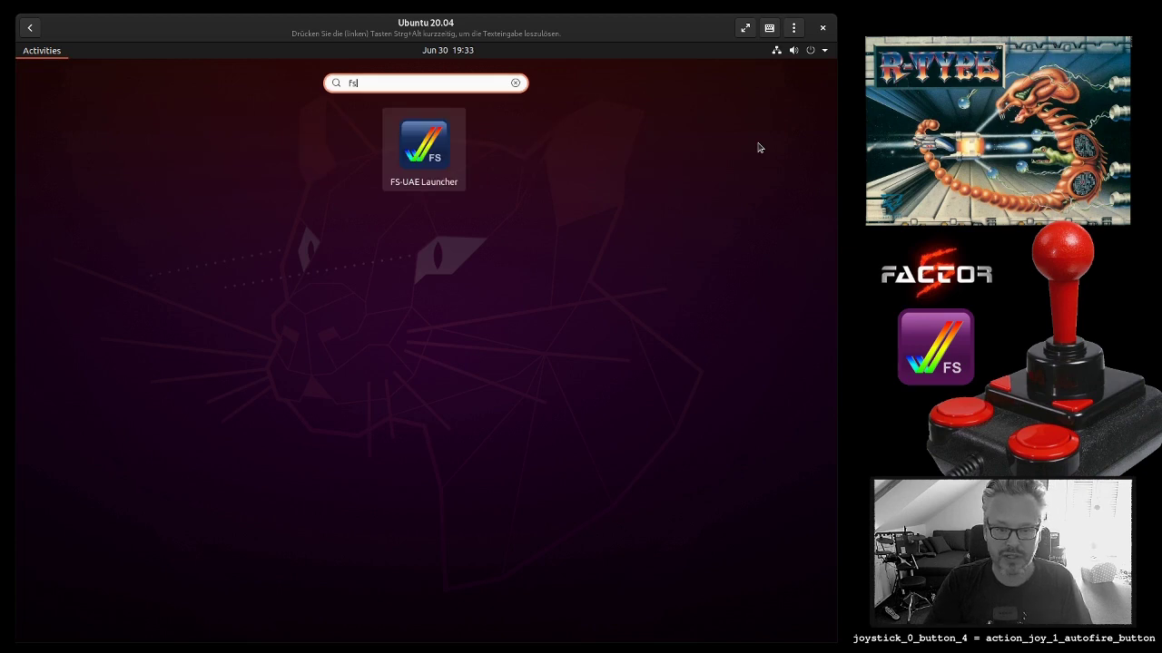
key("Return")
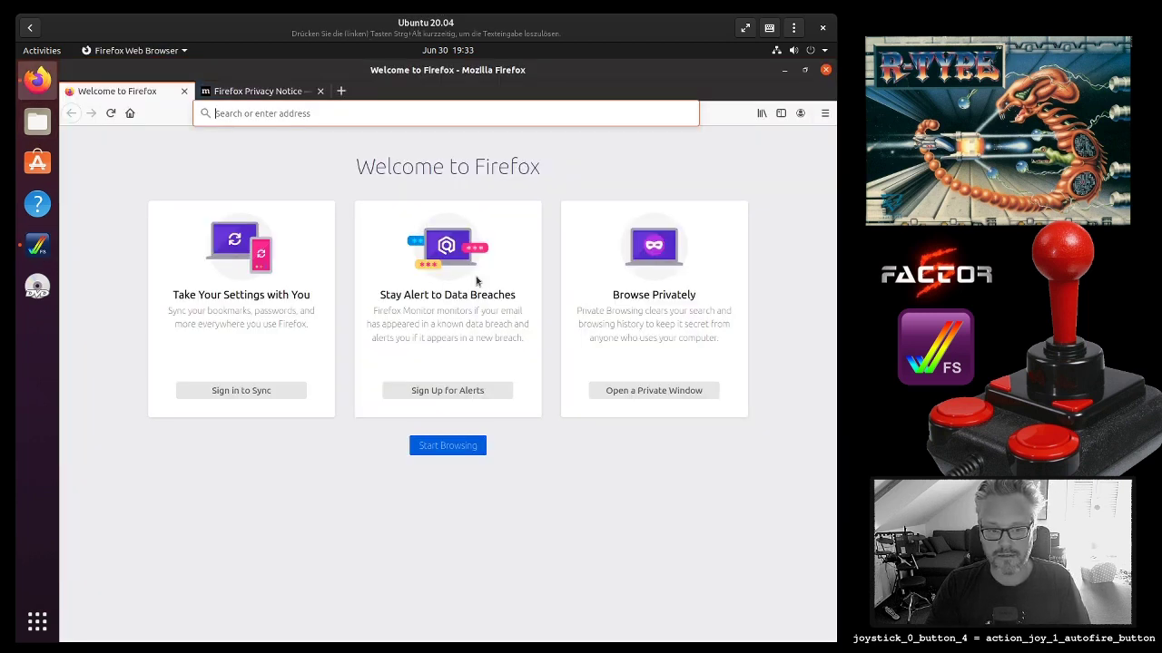
type("factor")
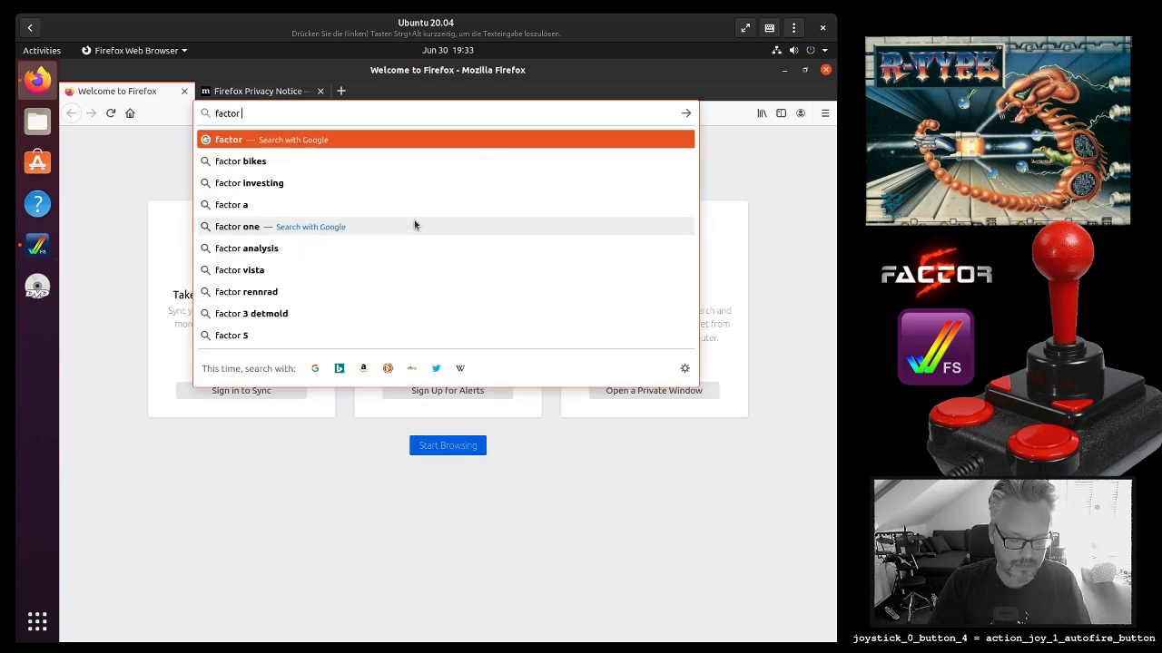
type(" 5")
key("Return")
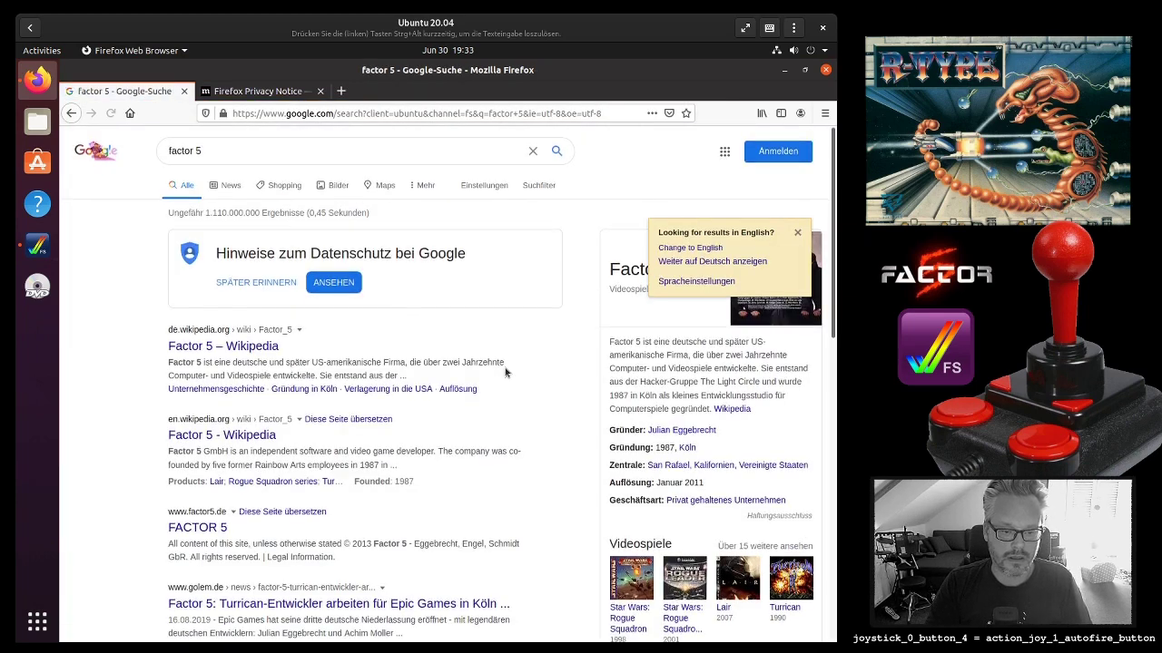
scroll(508, 372, "down", 1)
left_click(210, 460)
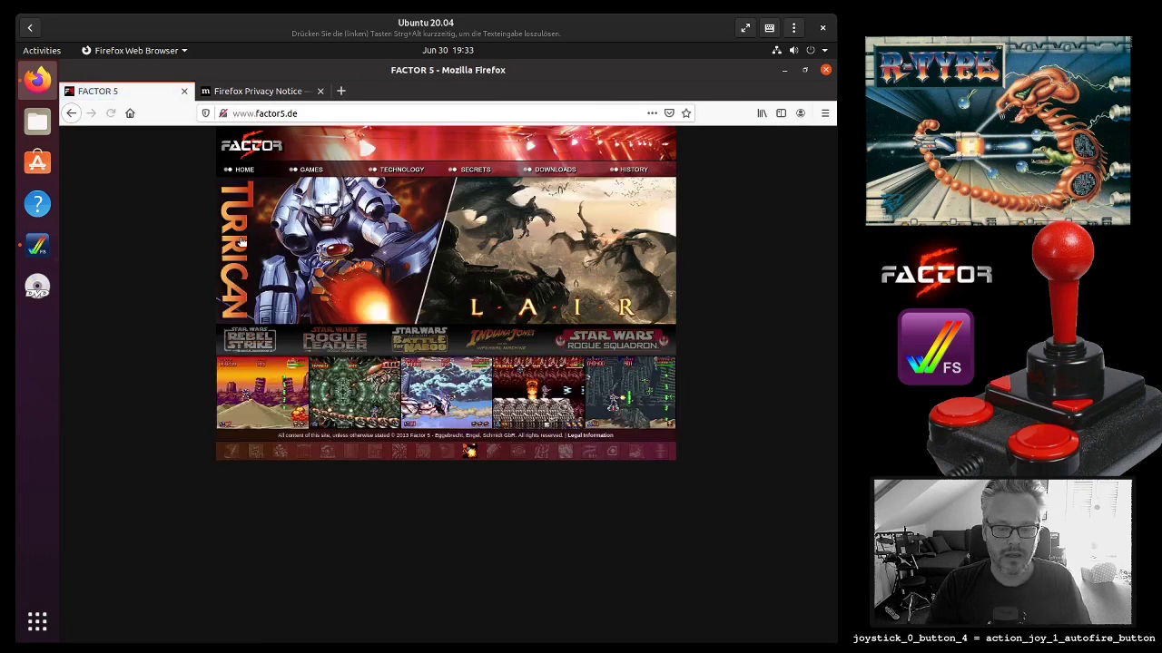
Download r-type.zip from the Factor 5 downloads page, save it to disk, and close Firefox with all its tabs.
left_click(560, 173)
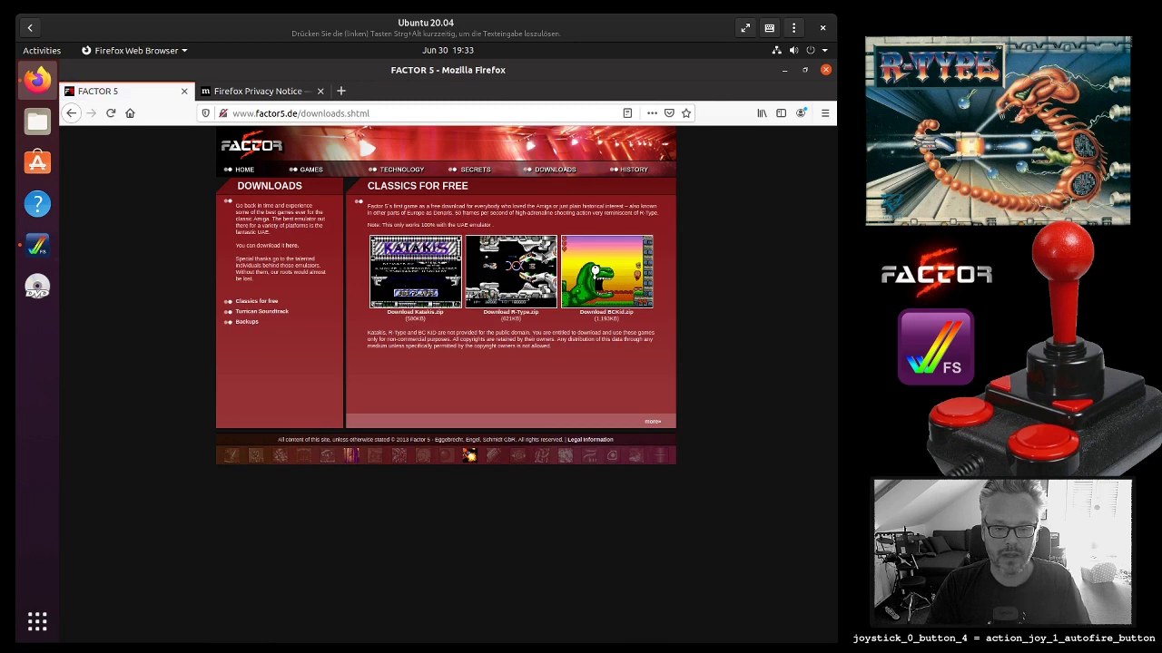
left_click(511, 314)
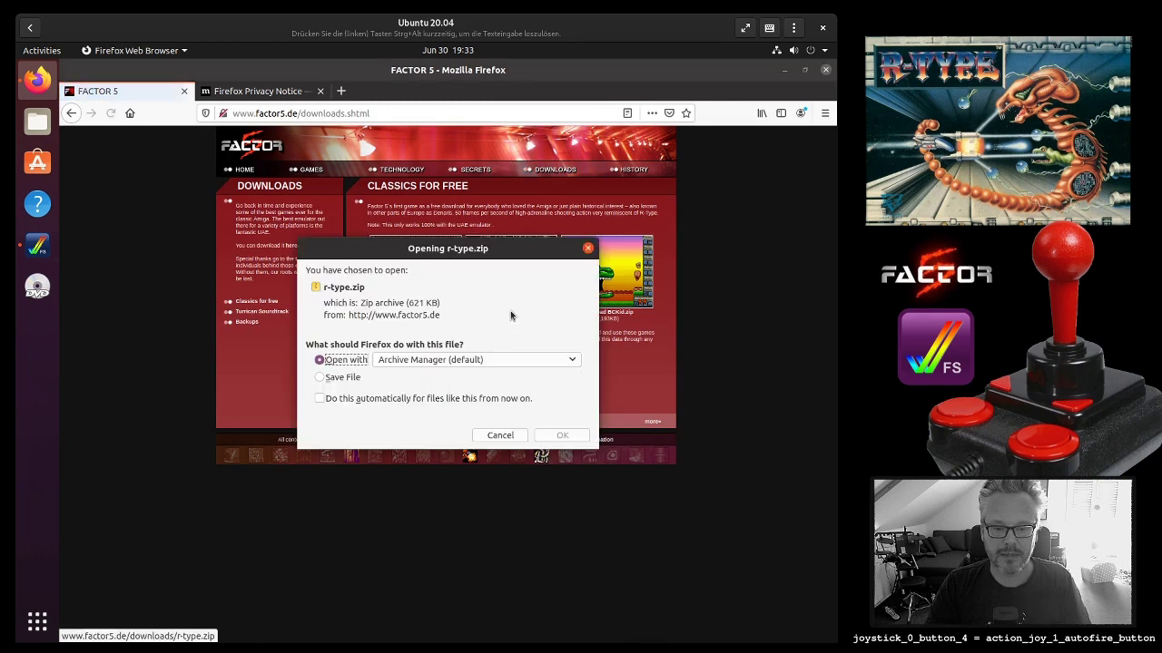
left_click(343, 381)
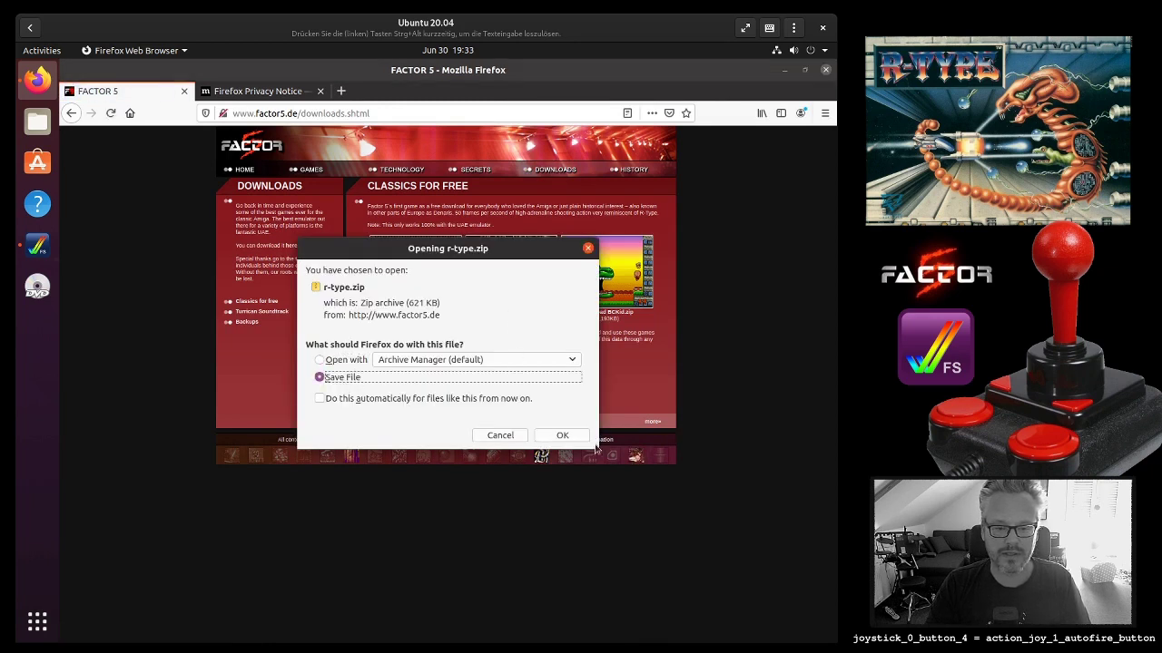
left_click(564, 436)
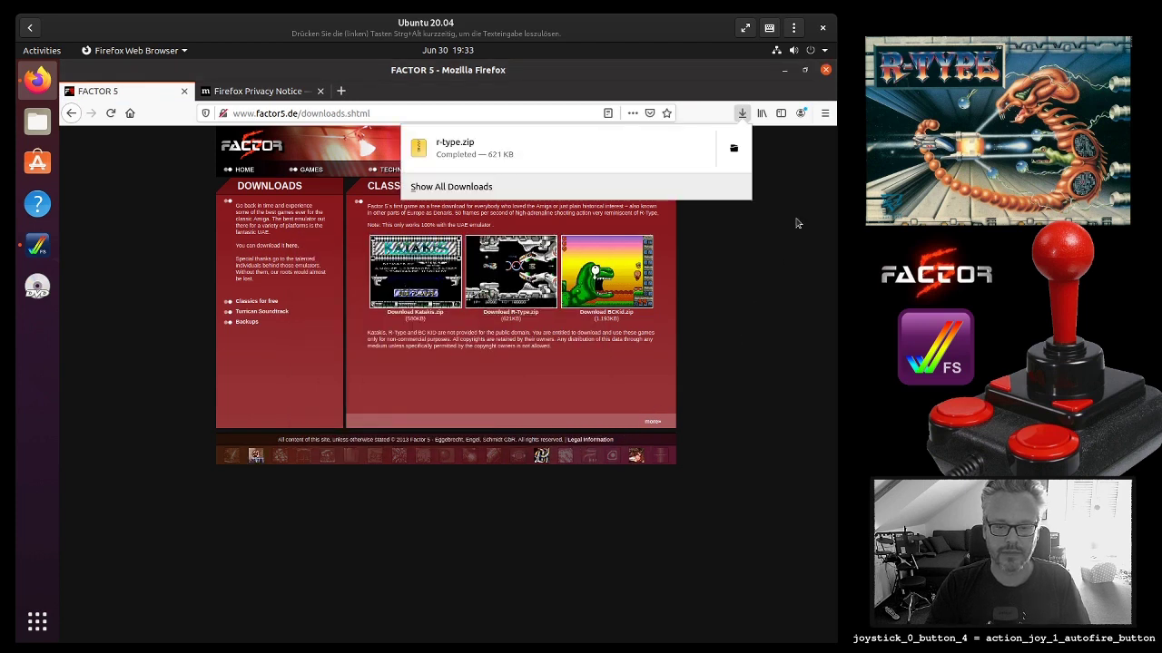
left_click(808, 78)
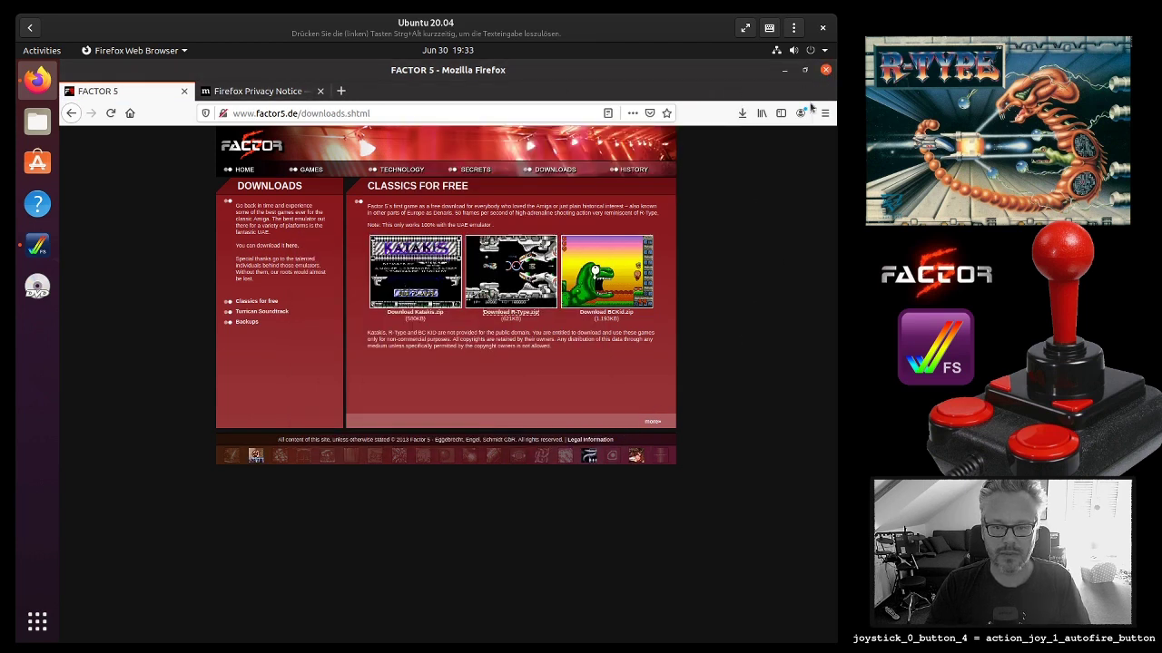
left_click(825, 70)
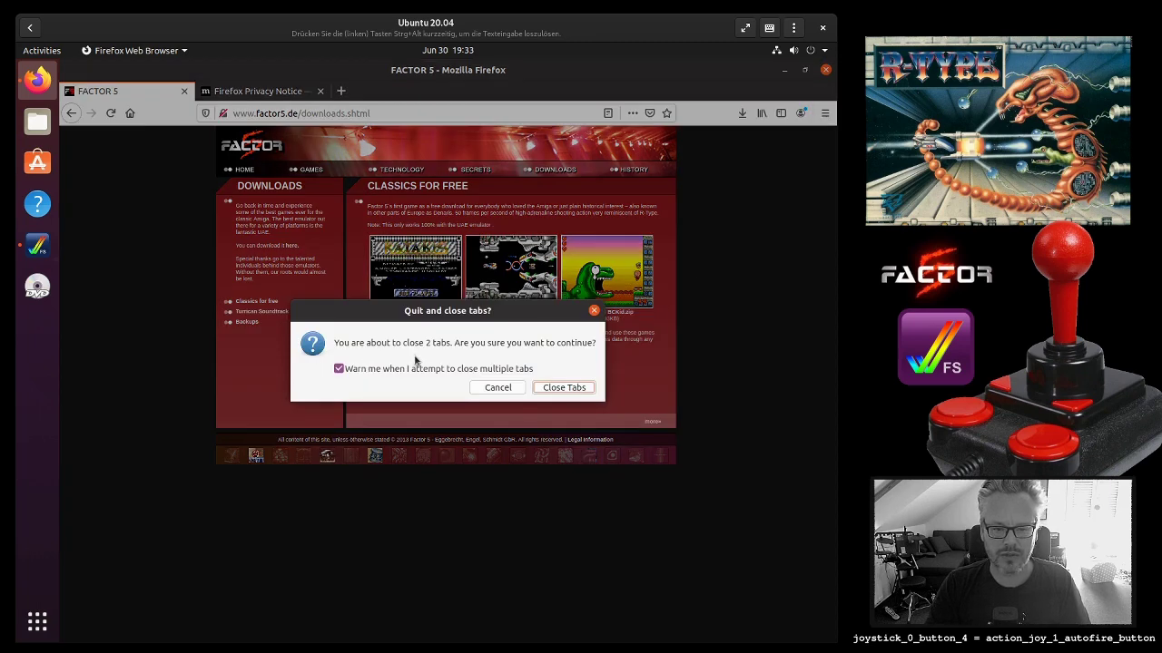
left_click(537, 390)
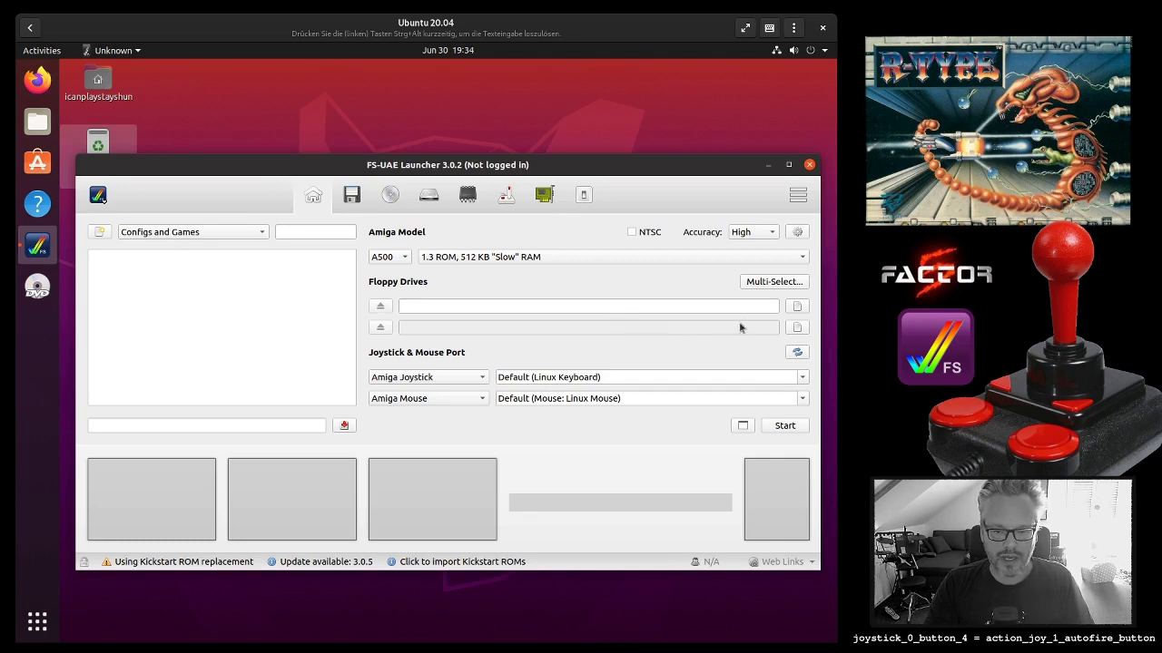
Load r-type.zip from the Downloads folder into the first floppy drive of the A500 configuration.
left_click(798, 307)
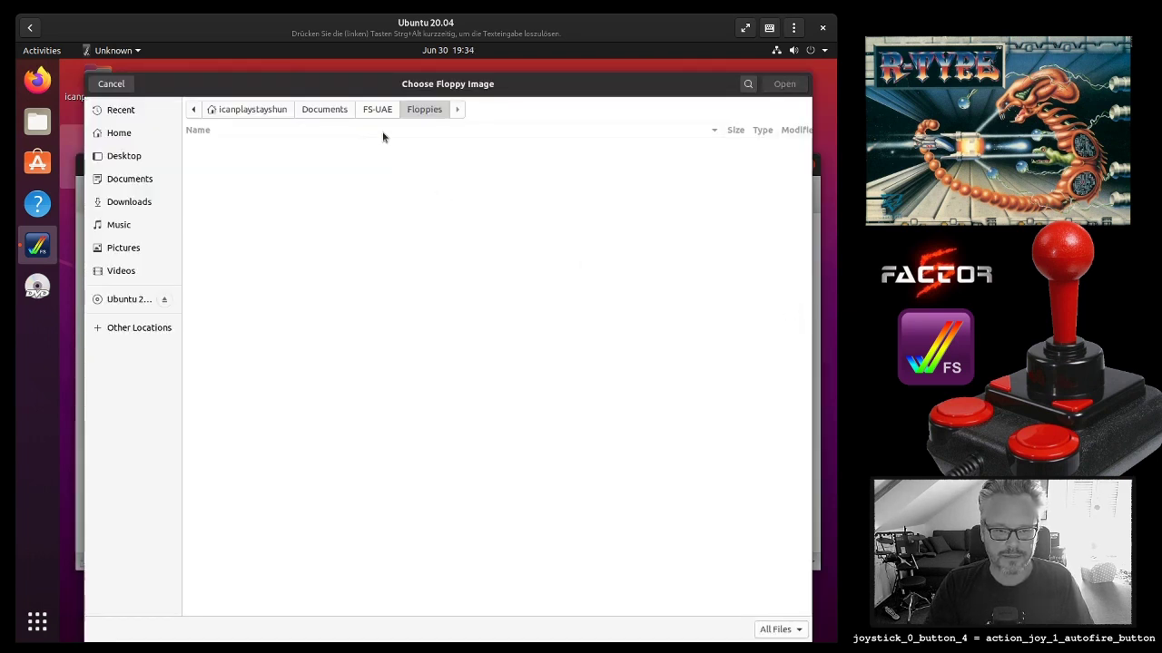
left_click(246, 110)
double_click(231, 175)
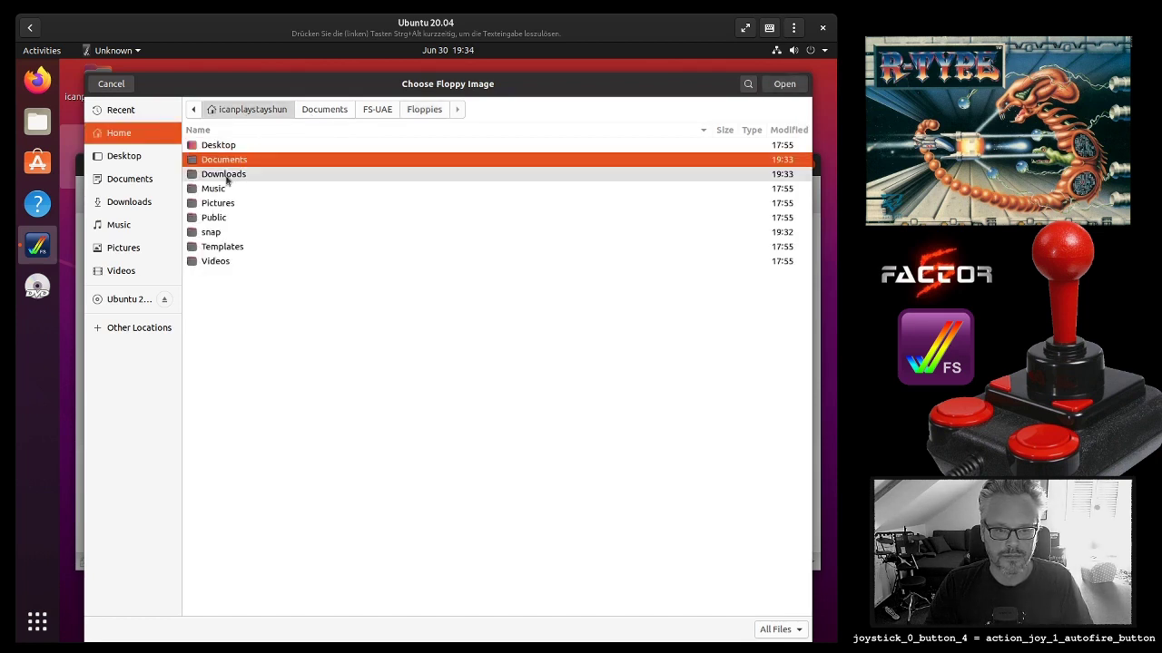
double_click(227, 148)
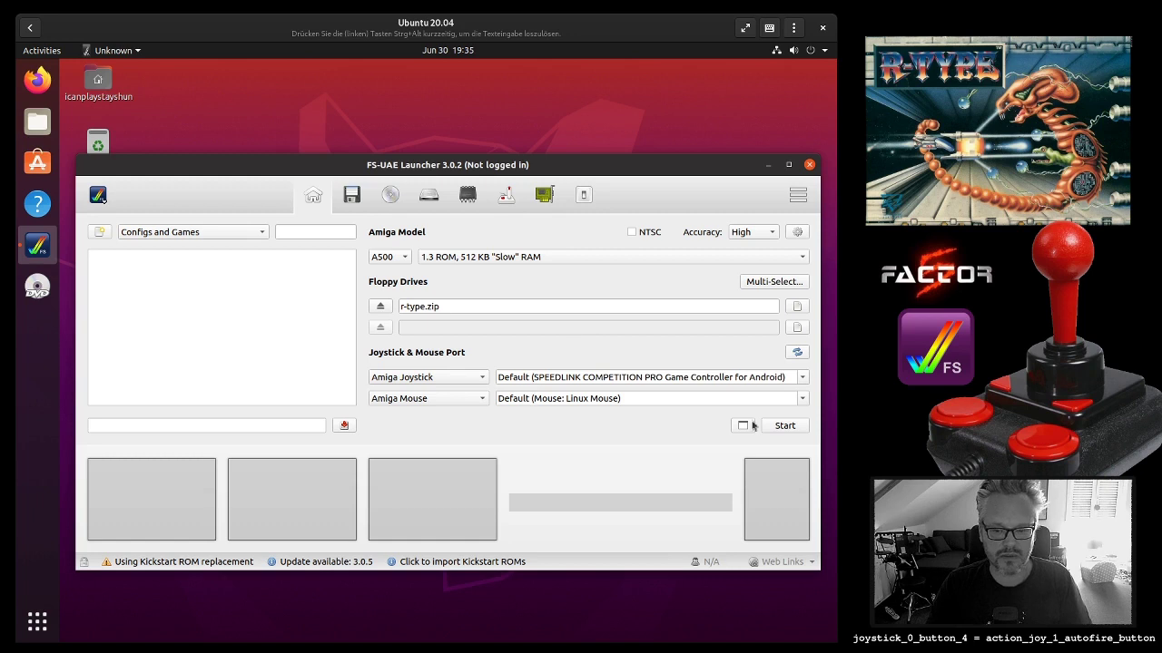
Start the Amiga 500 emulation with R-Type and bring up the in-game emulator menu.
left_click(785, 426)
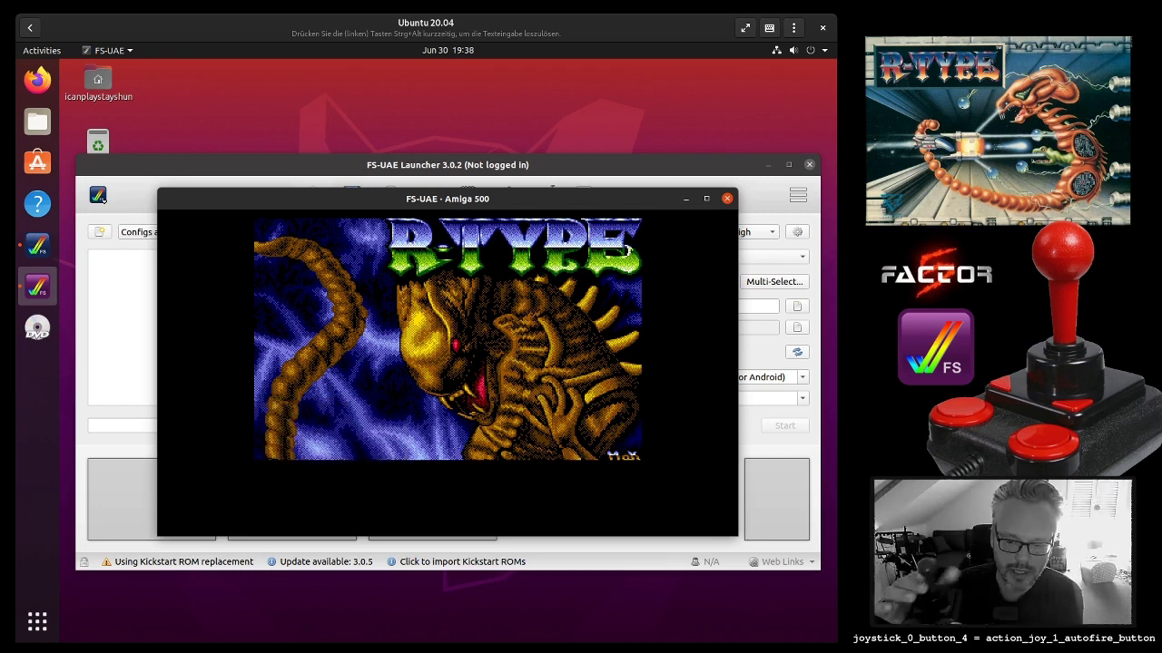
key("F12")
key("F12")
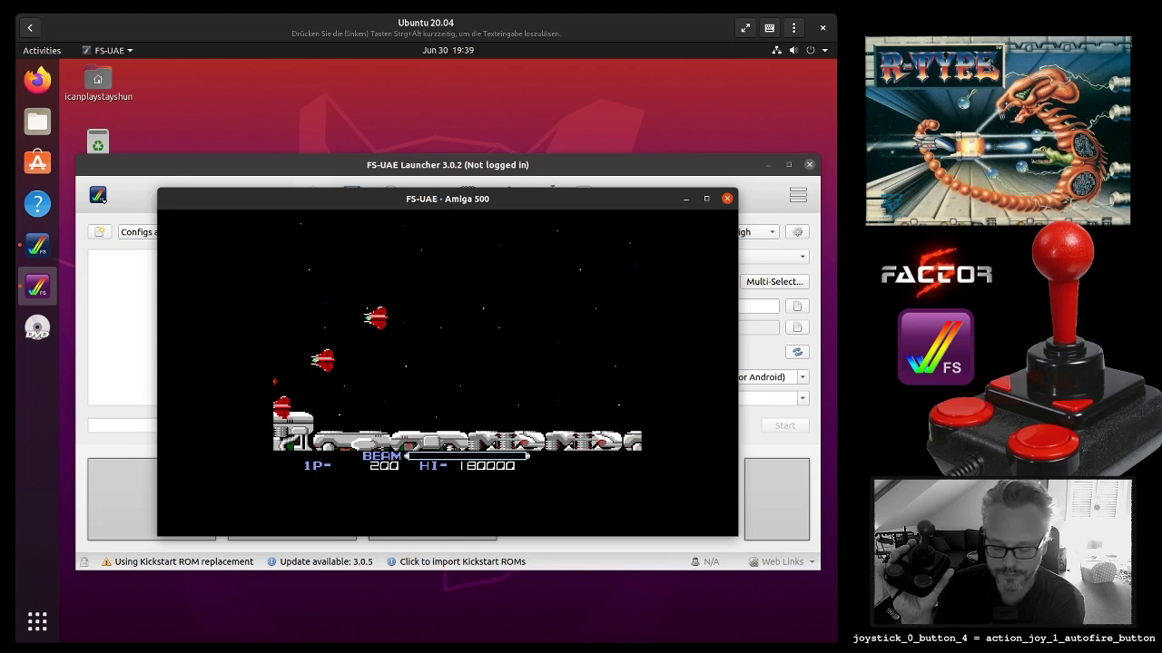
Load a saved state of R-Type through the emulator menu and quit the running emulation.
key("F12")
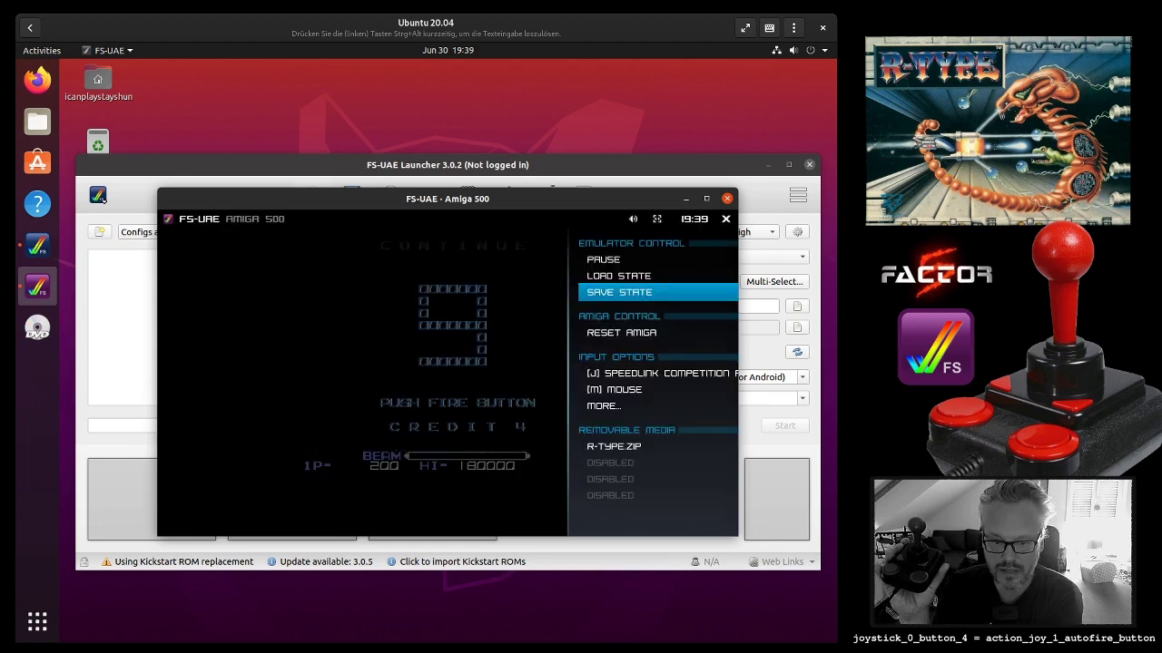
key("Up")
key("Return")
key("Return")
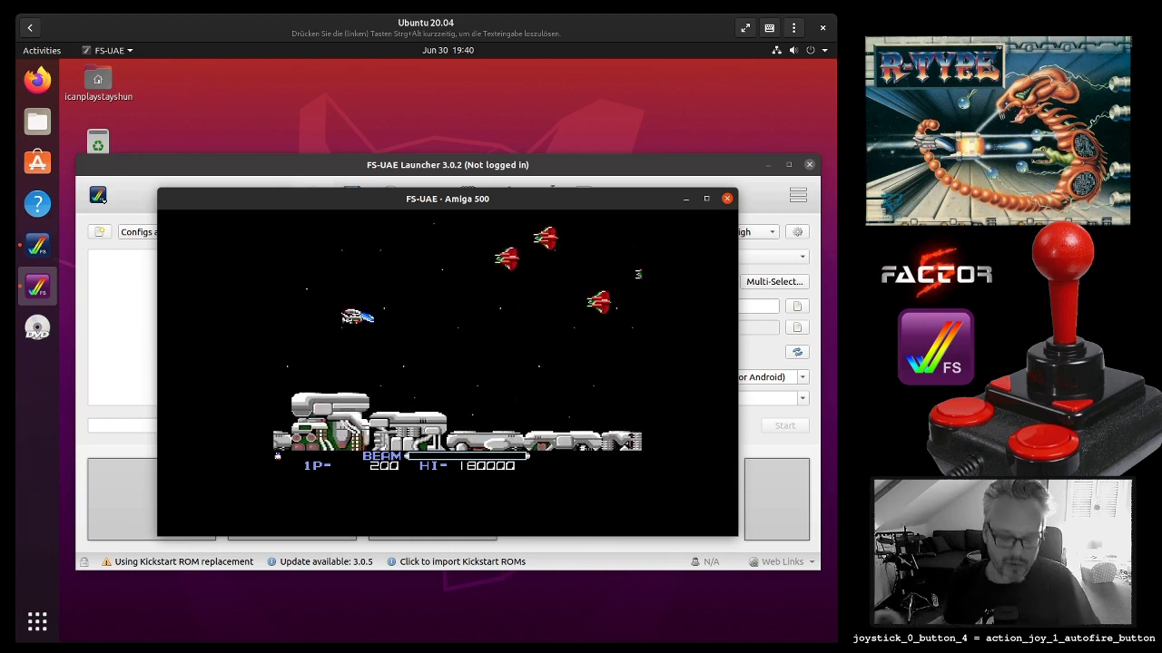
key("alt+F4")
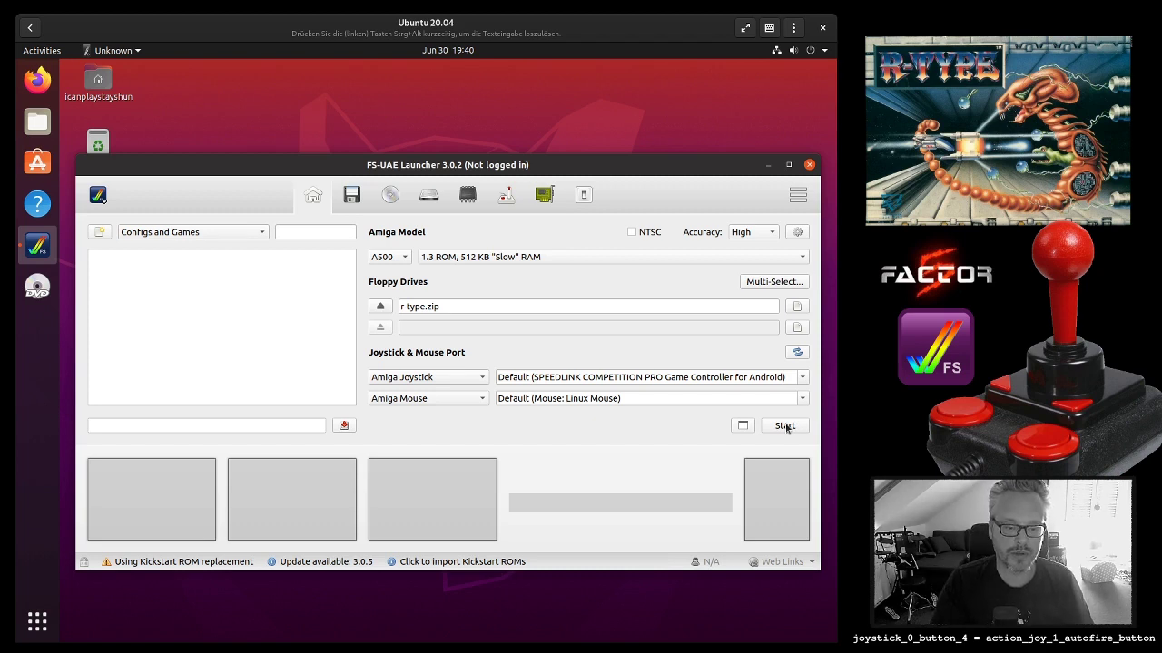
Name the current configuration "R-Type" and save it to the launcher's configuration list.
left_click(176, 426)
type("R")
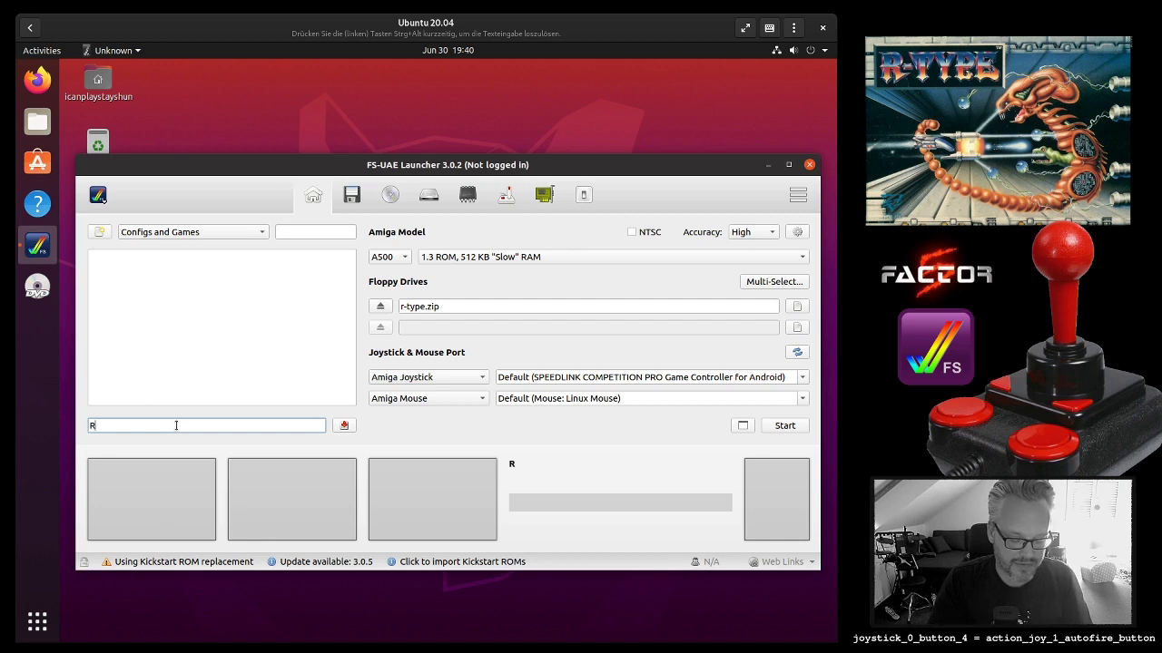
type("-Tyüe")
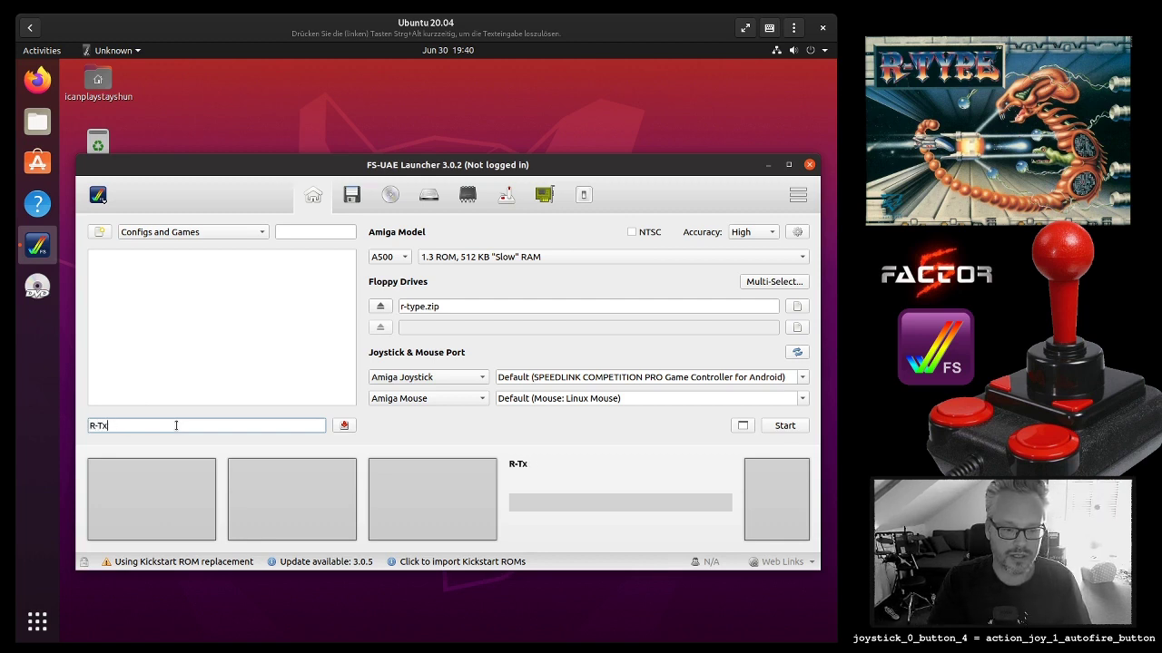
type("pe")
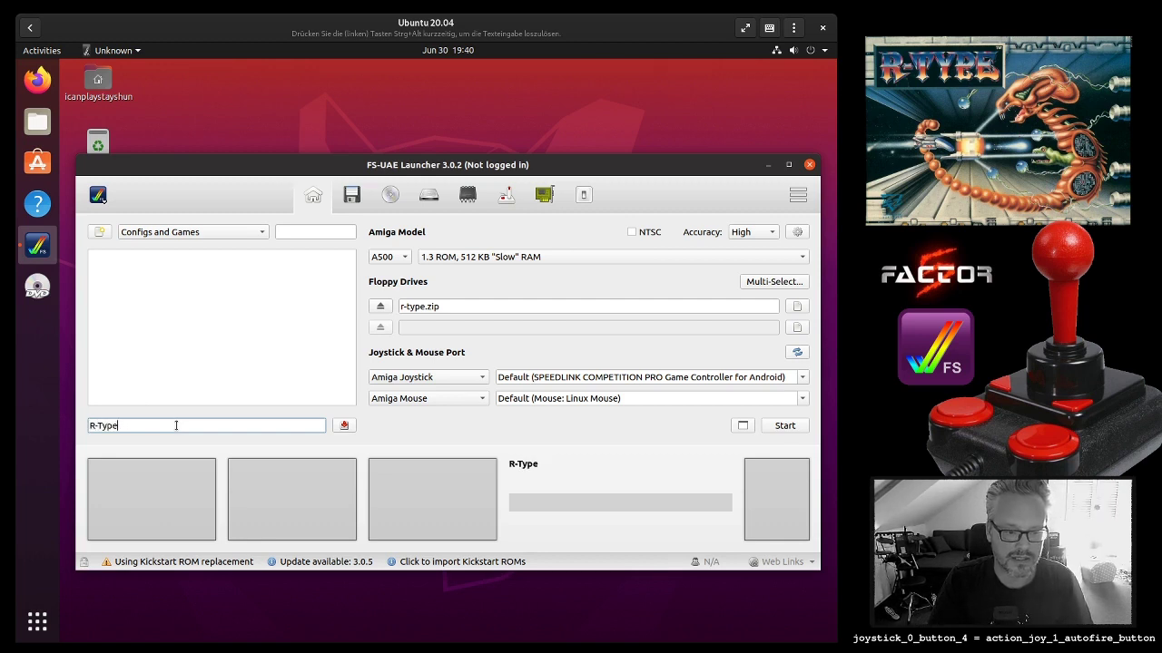
left_click(346, 426)
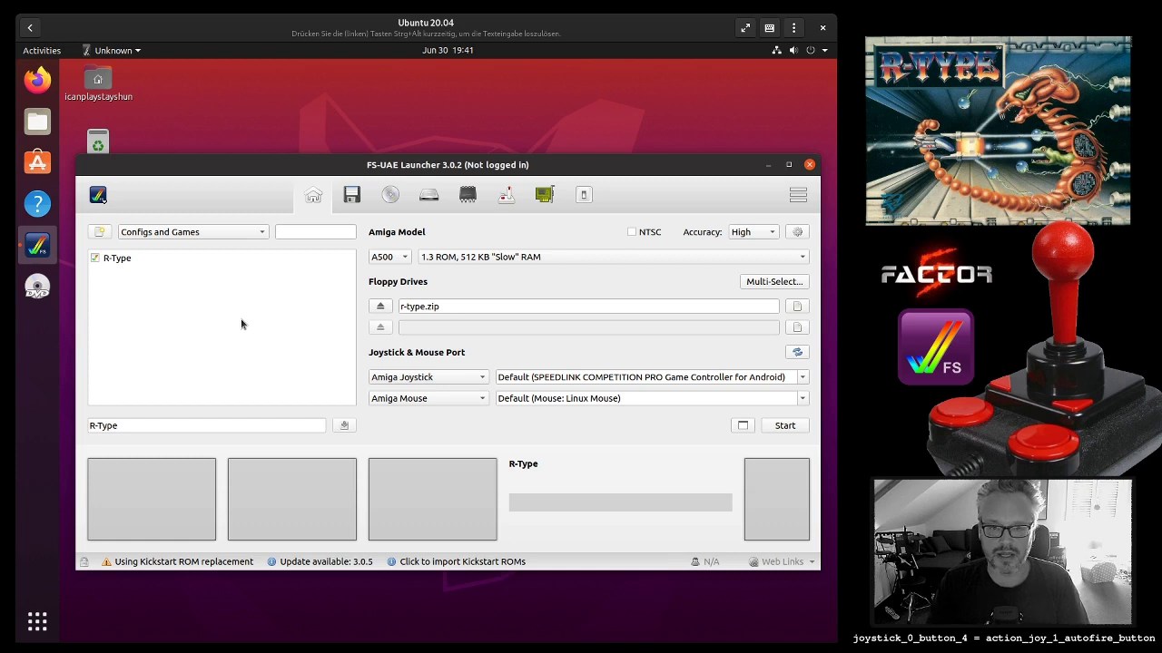
Open the button mapping of the SPEEDLINK COMPETITION PRO controller in the launcher's settings.
left_click(102, 197)
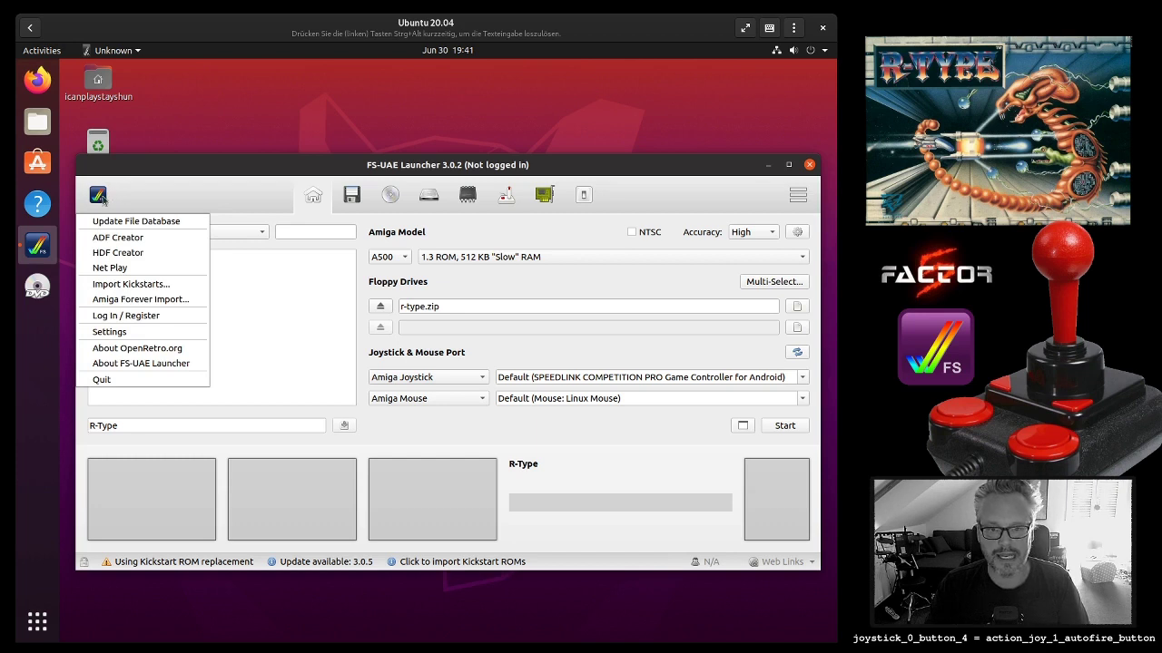
left_click(132, 333)
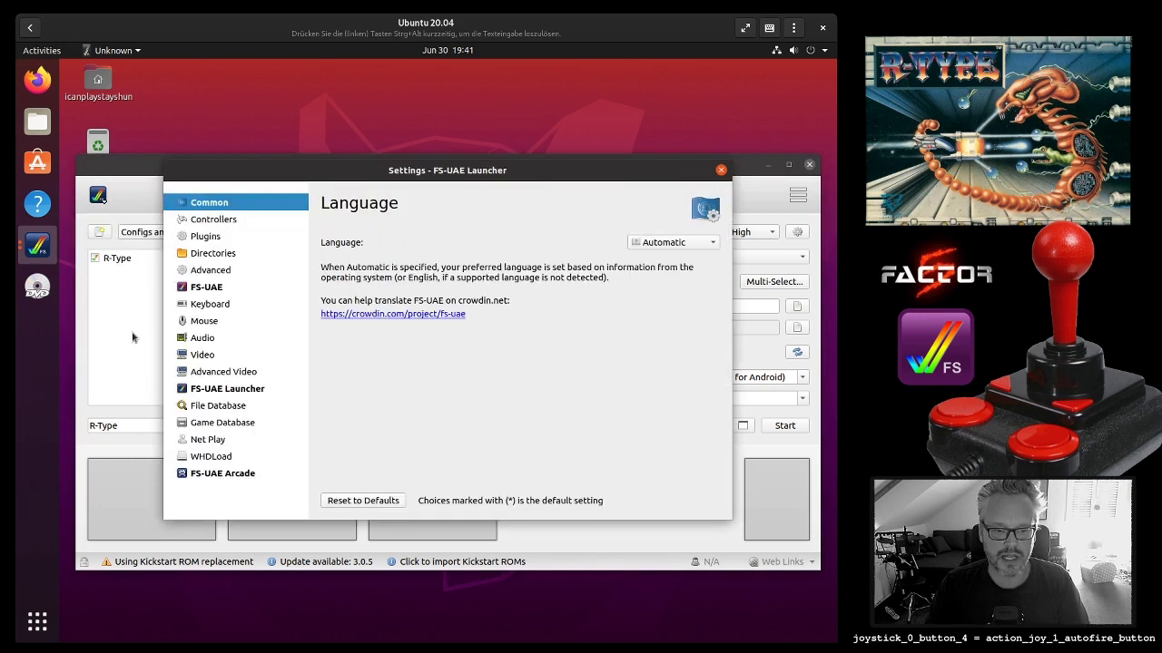
left_click(222, 224)
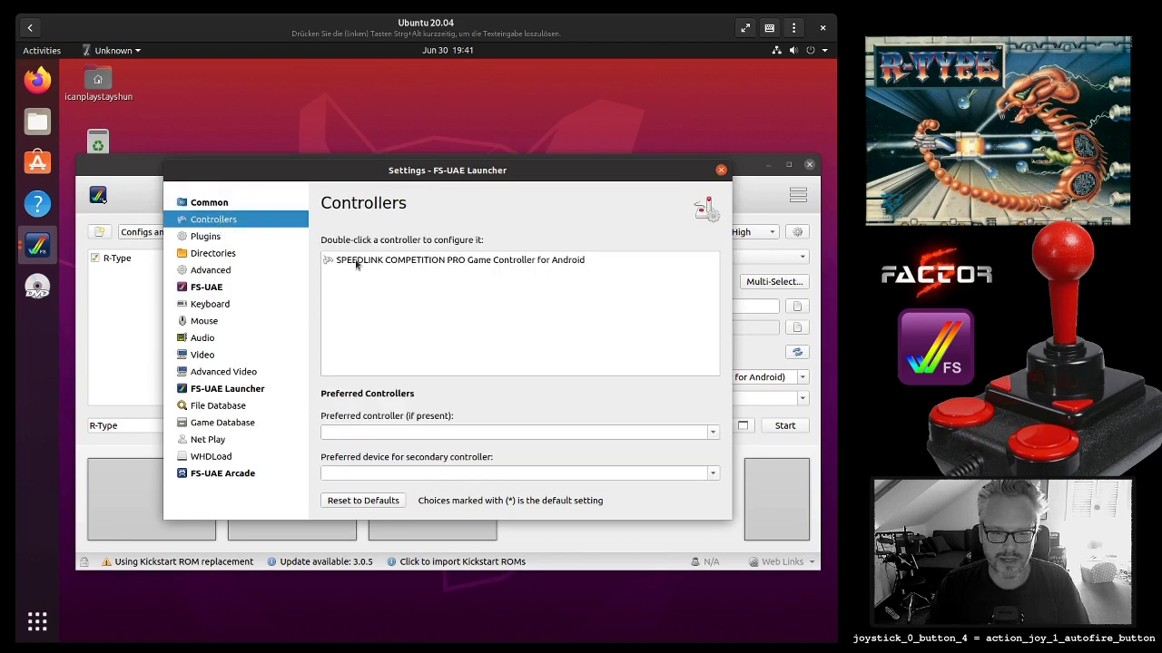
double_click(506, 262)
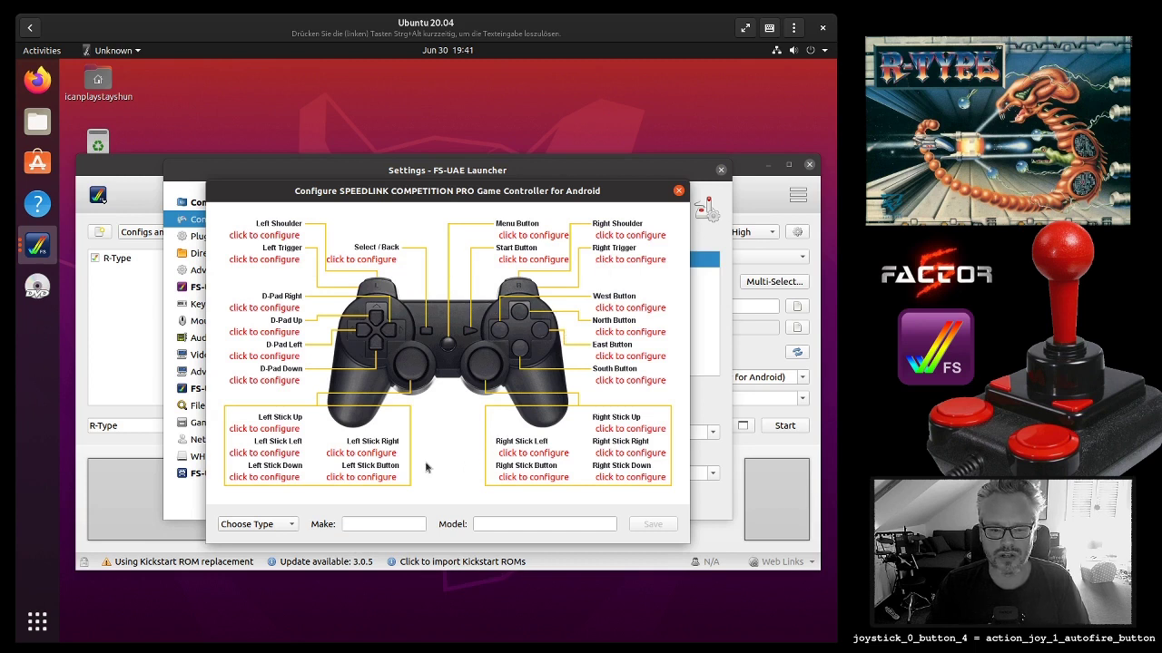
Identify the joystick's button numbers by test-assigning Menu, Start, Right Shoulder and Right Trigger, and leave the settings without saving.
left_click(525, 237)
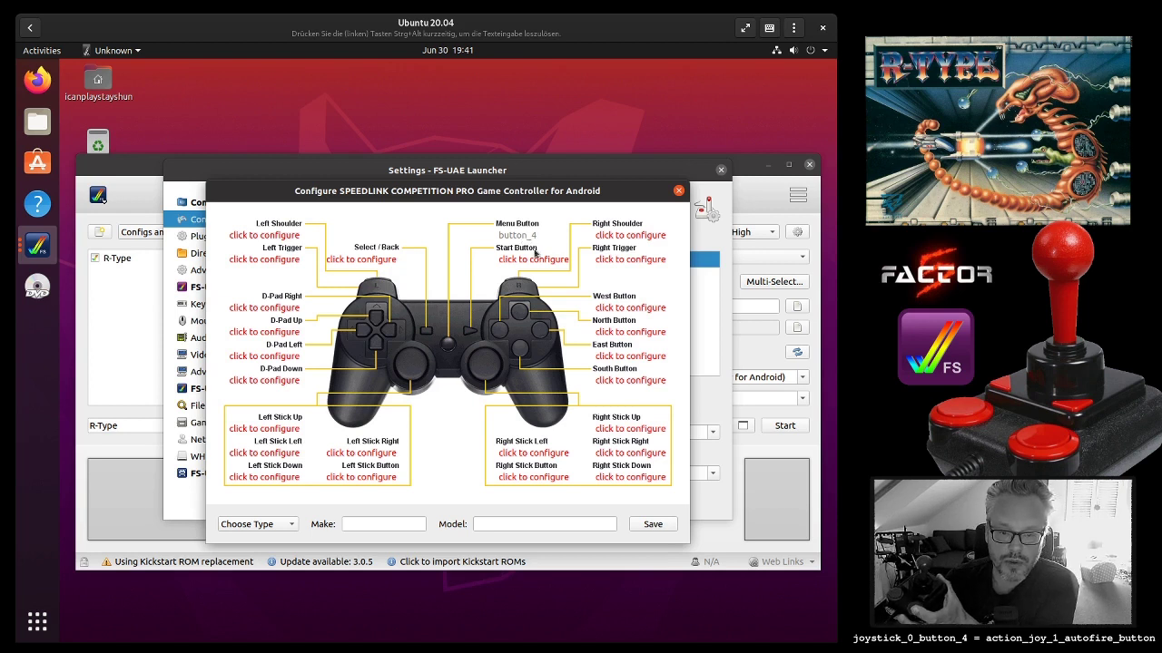
left_click(533, 259)
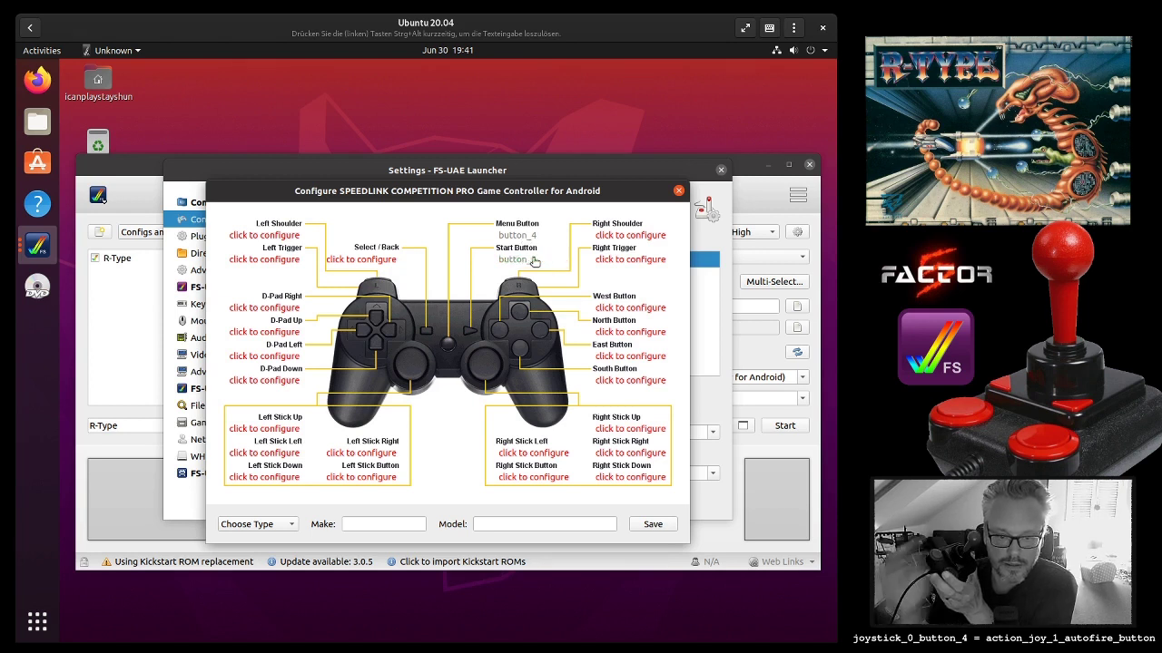
left_click(620, 236)
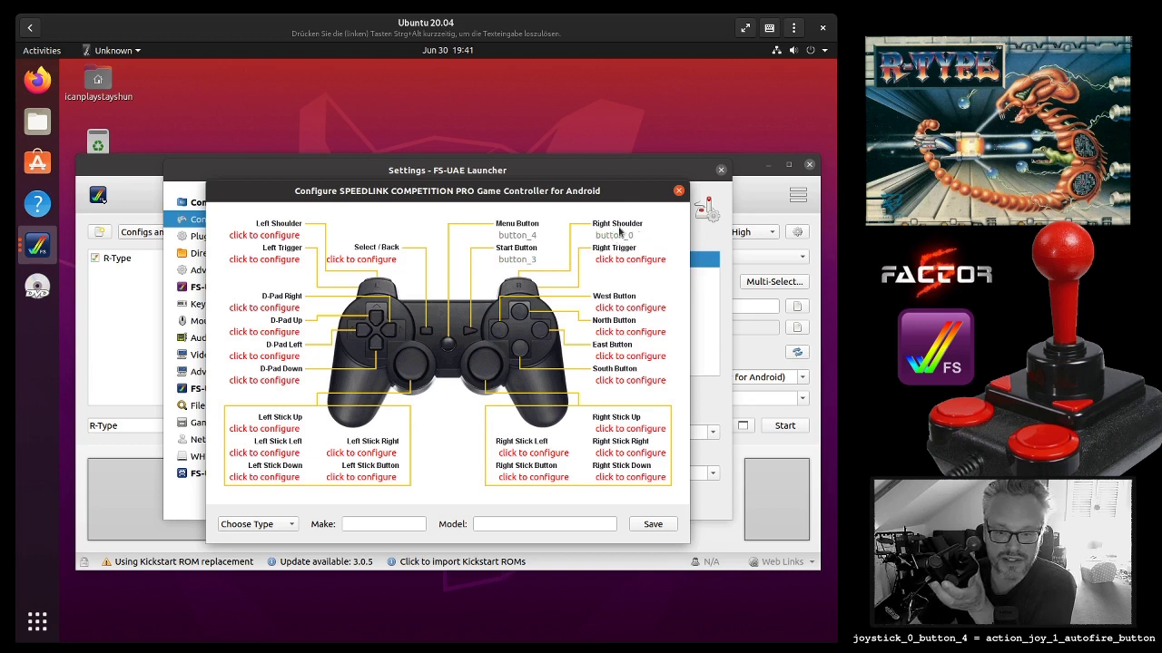
left_click(637, 261)
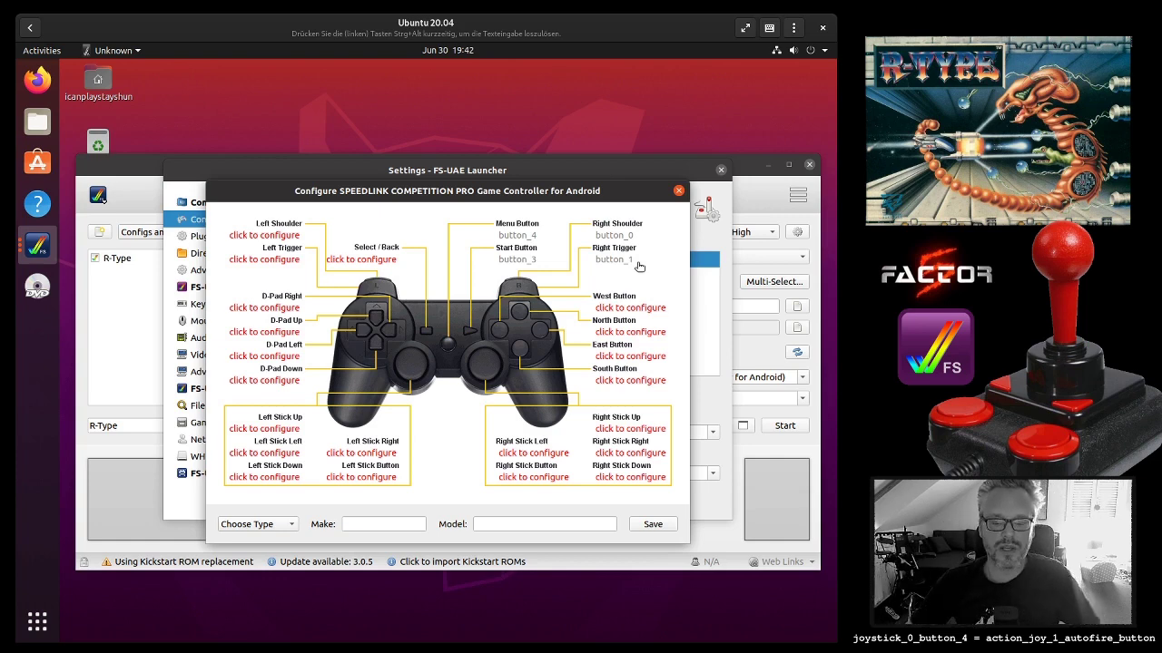
left_click(678, 190)
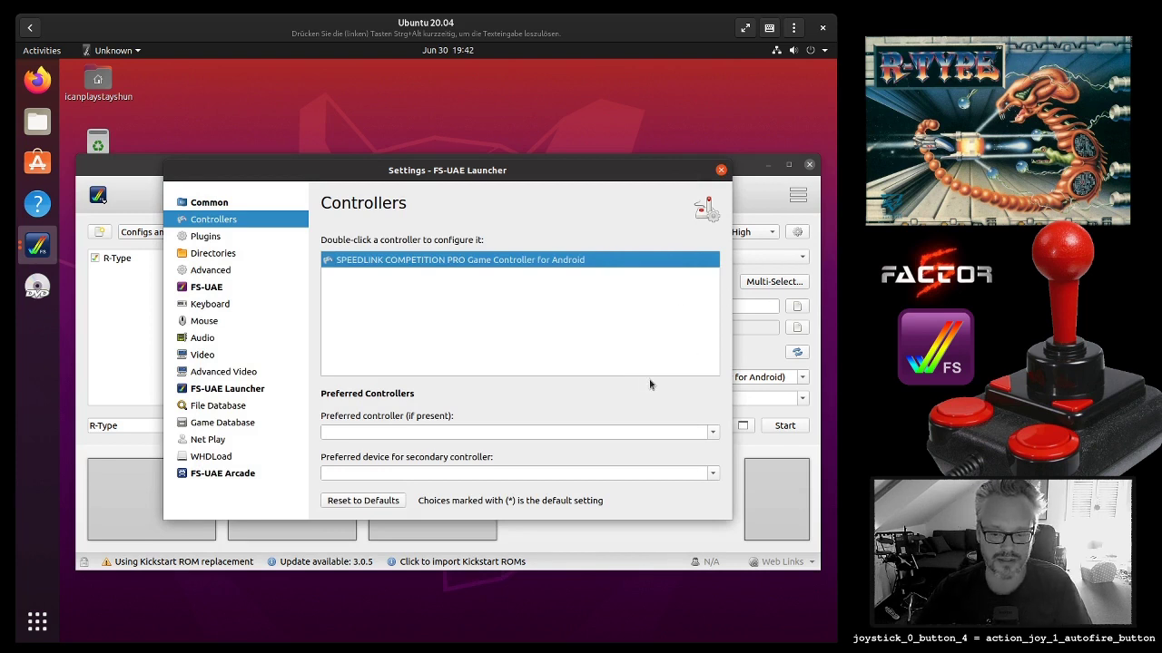
left_click(721, 169)
Open R-Type.fs-uae from the Documents/FS-UAE/Configurations folder in the gedit text editor.
key("super")
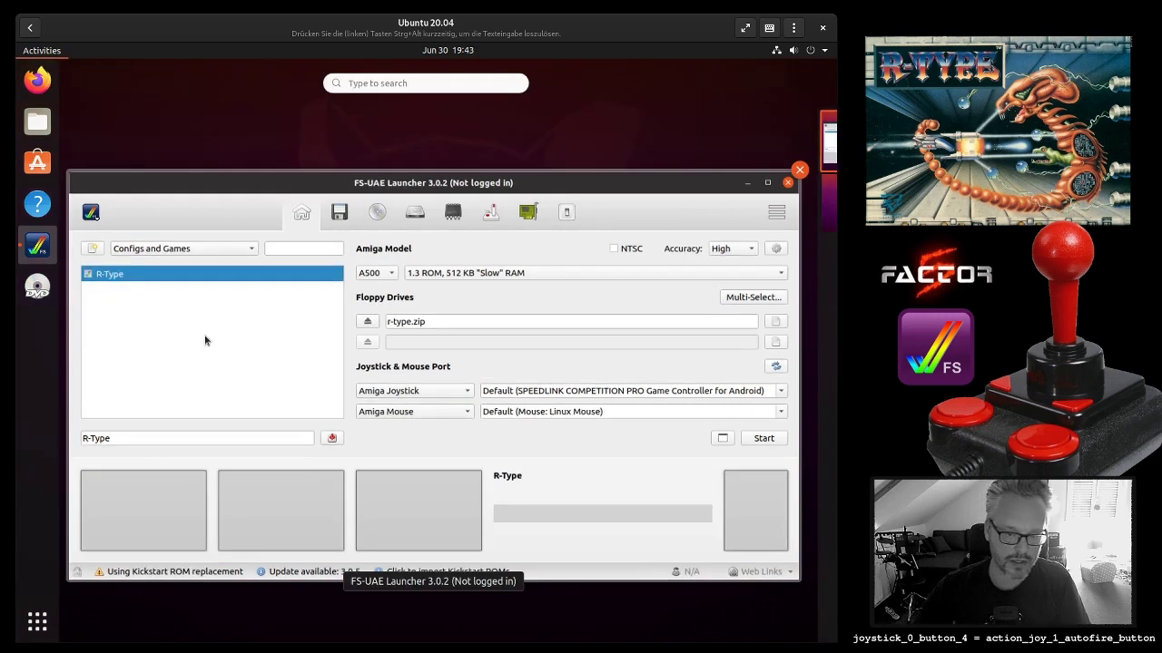
type("gedit")
key("Return")
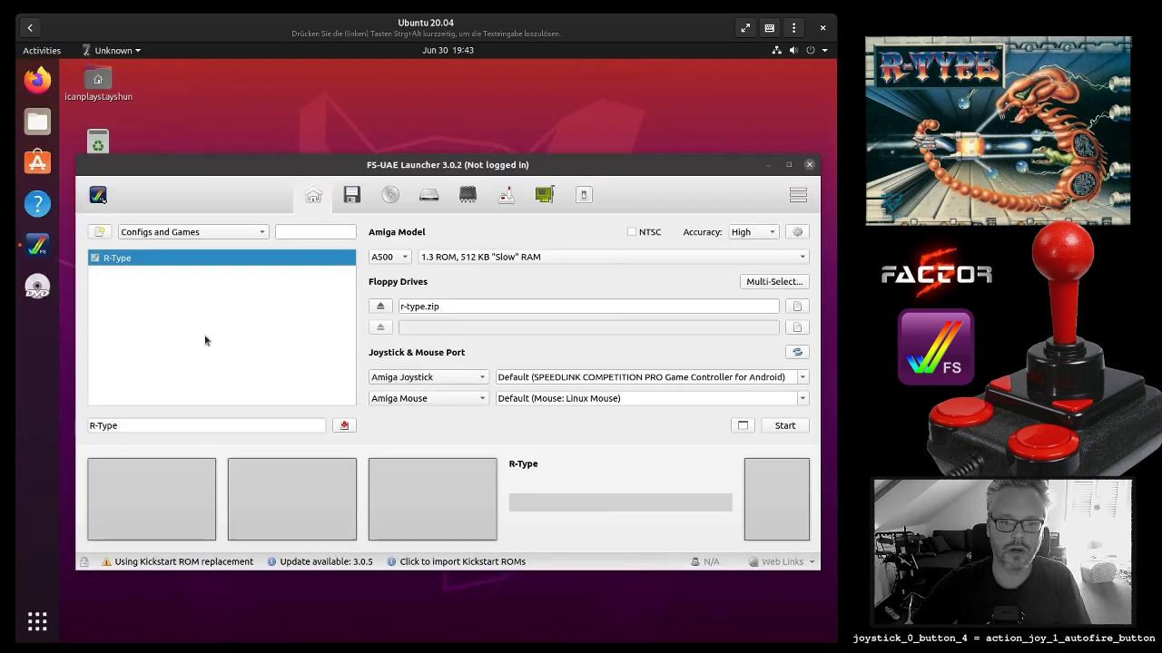
left_click(91, 70)
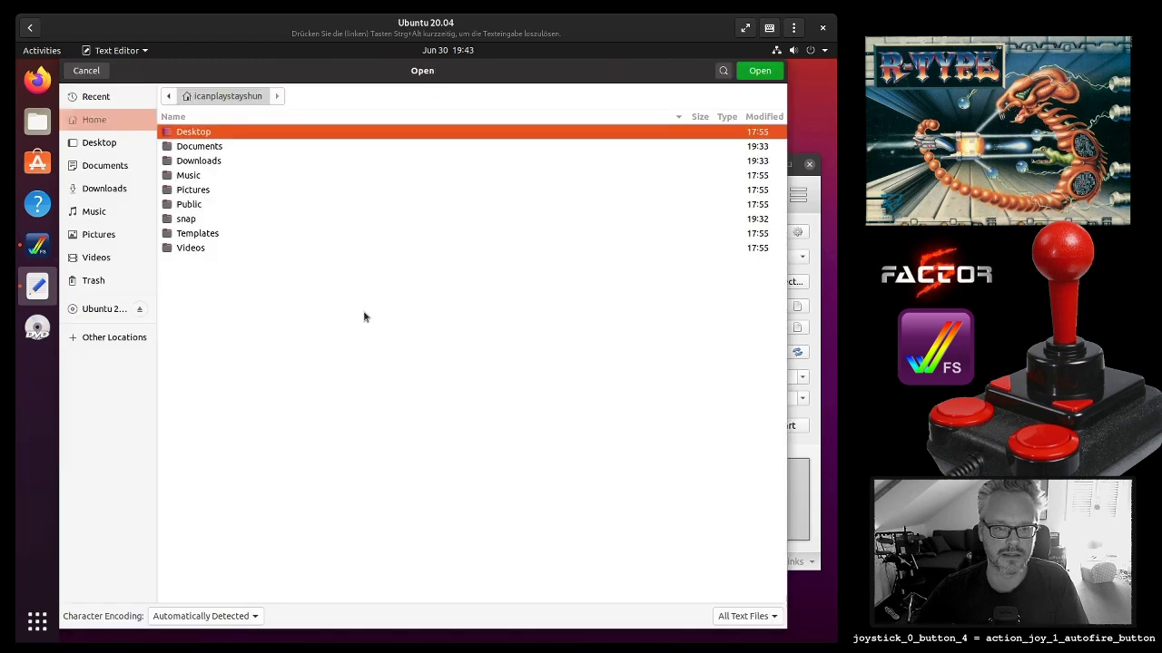
double_click(212, 148)
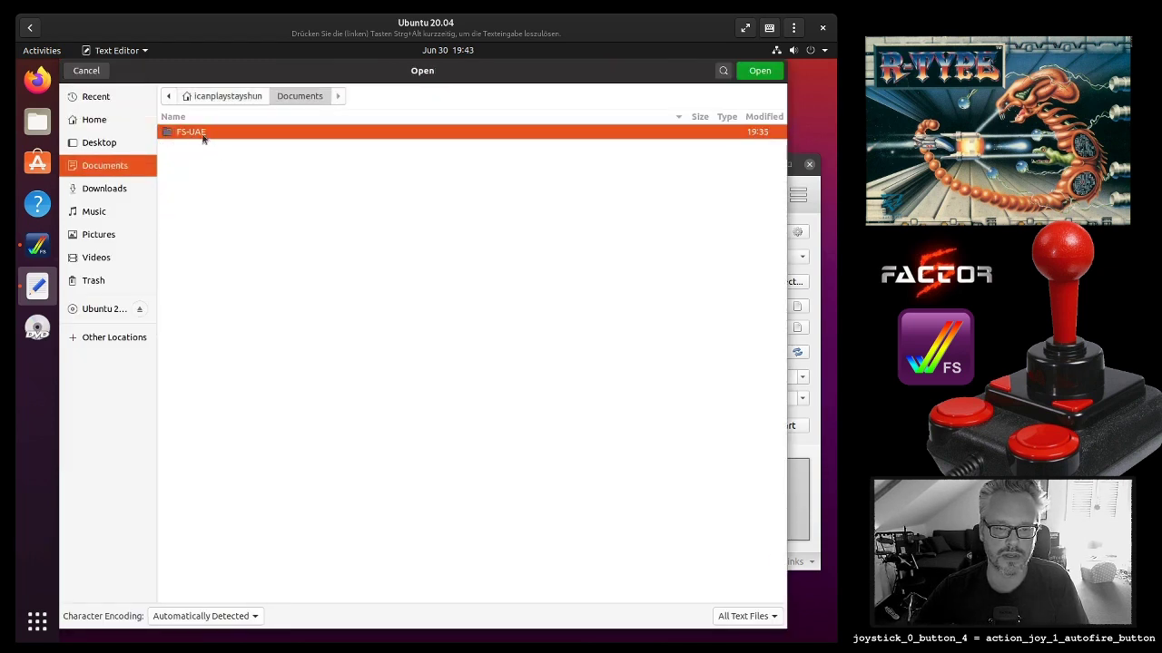
double_click(202, 133)
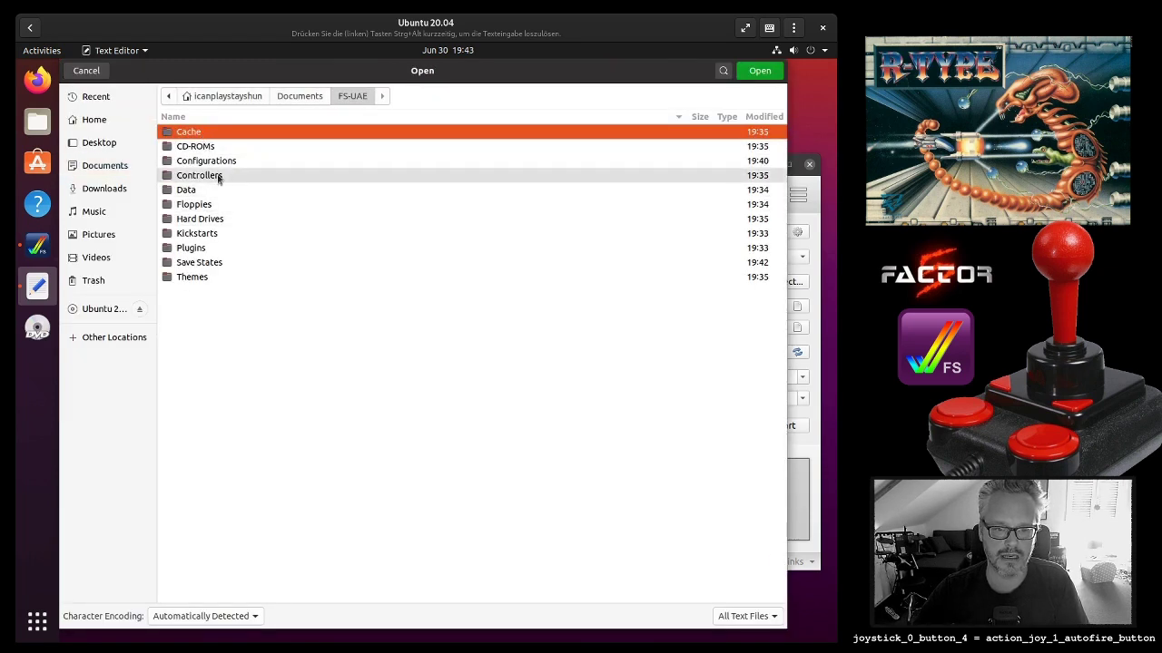
double_click(220, 163)
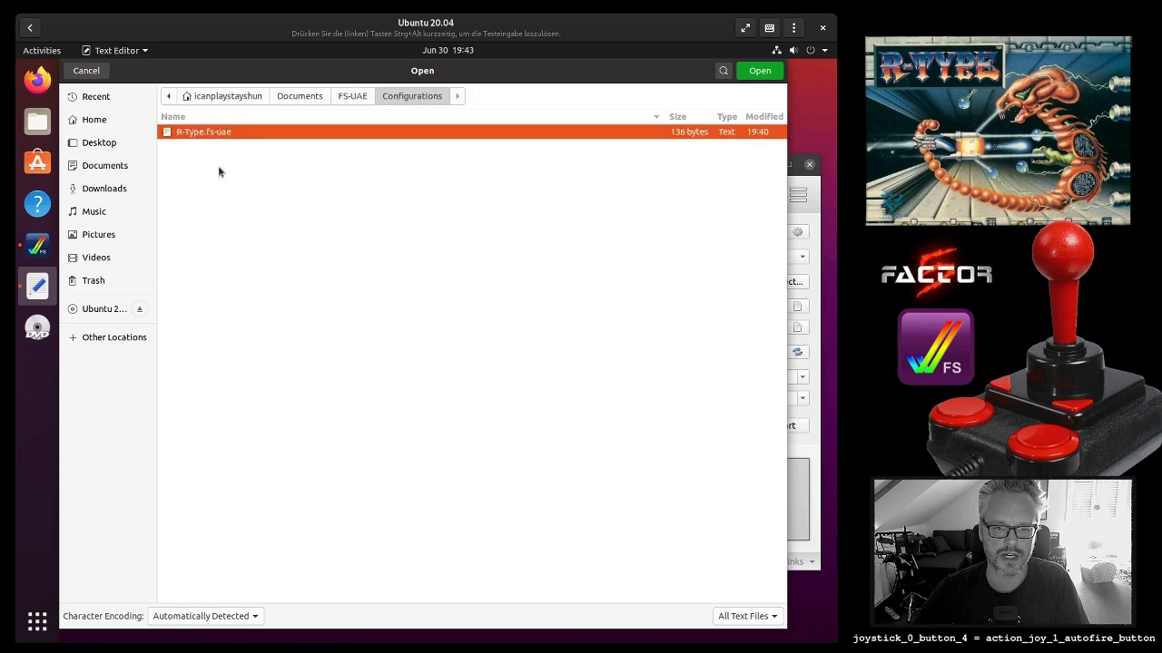
key("Return")
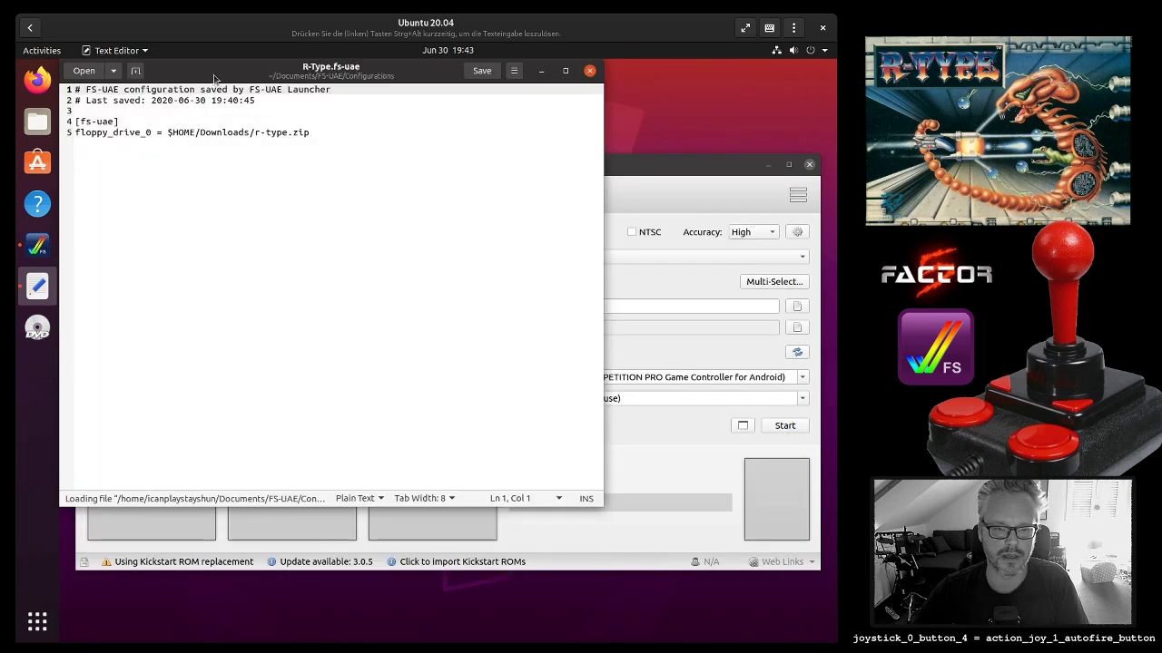
left_click_drag(219, 27, 356, 150)
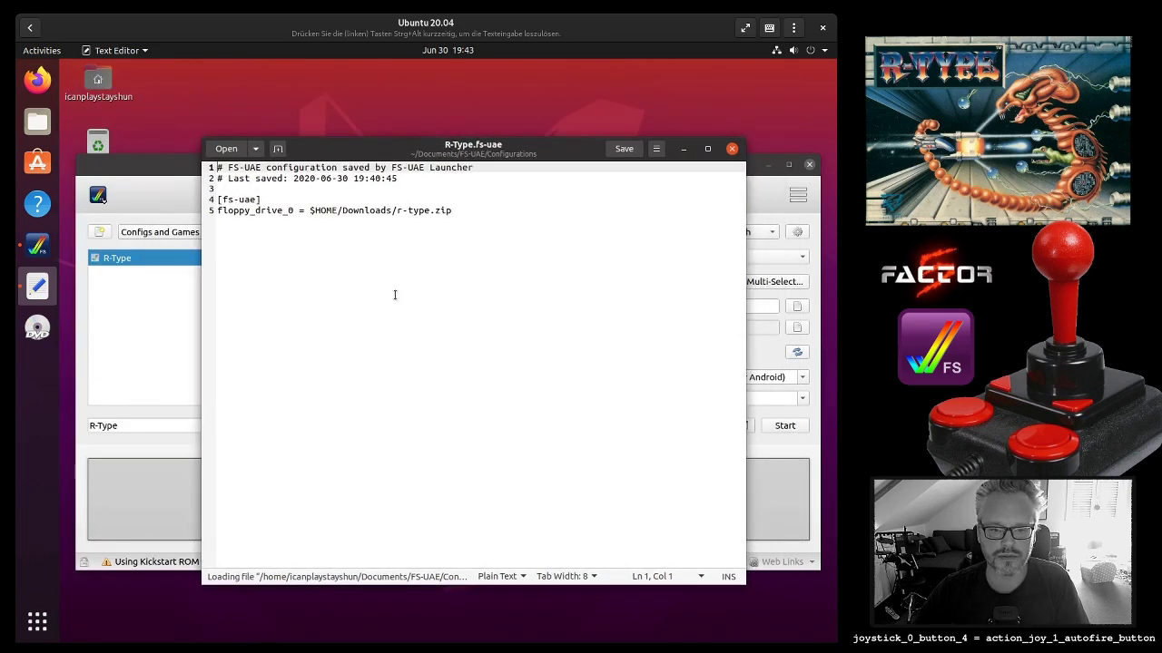
Add the line "joystick_0_button_4 = action_joy_1_autofire_button" below the floppy_drive_0 entry.
left_click(475, 220)
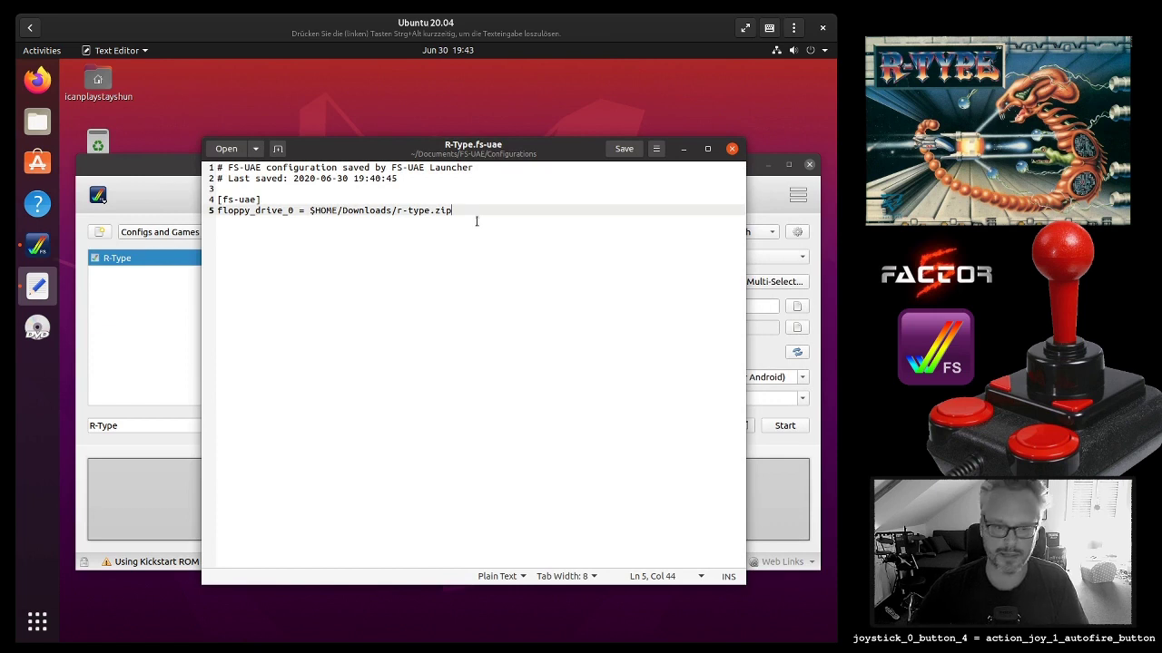
key("Return")
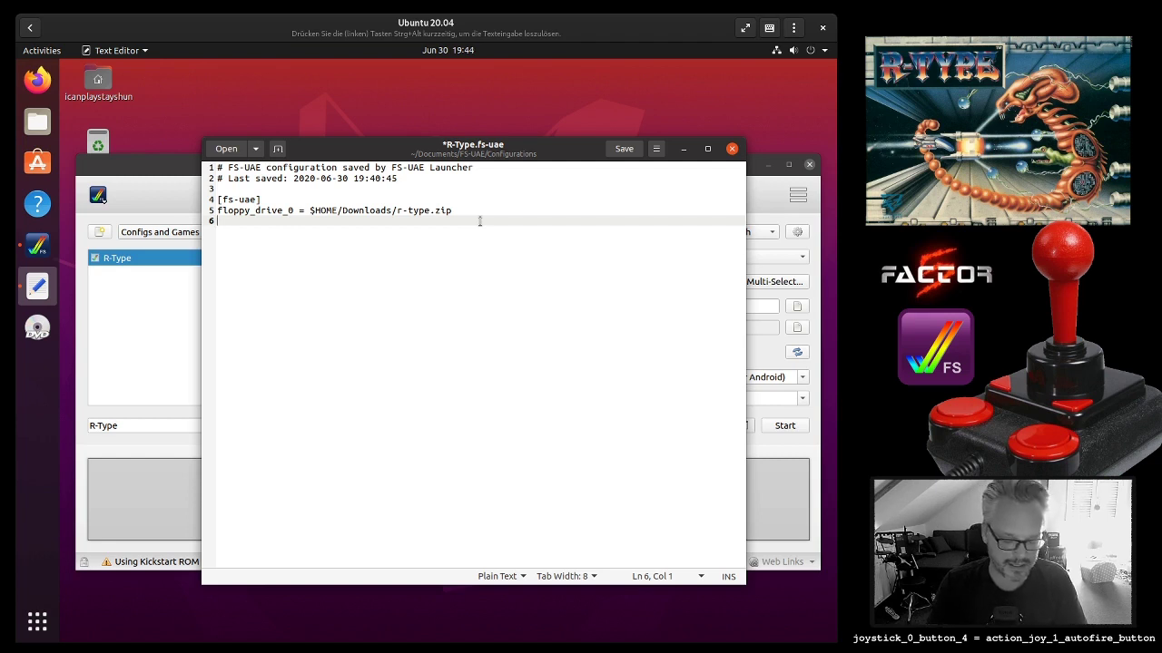
type("joystick")
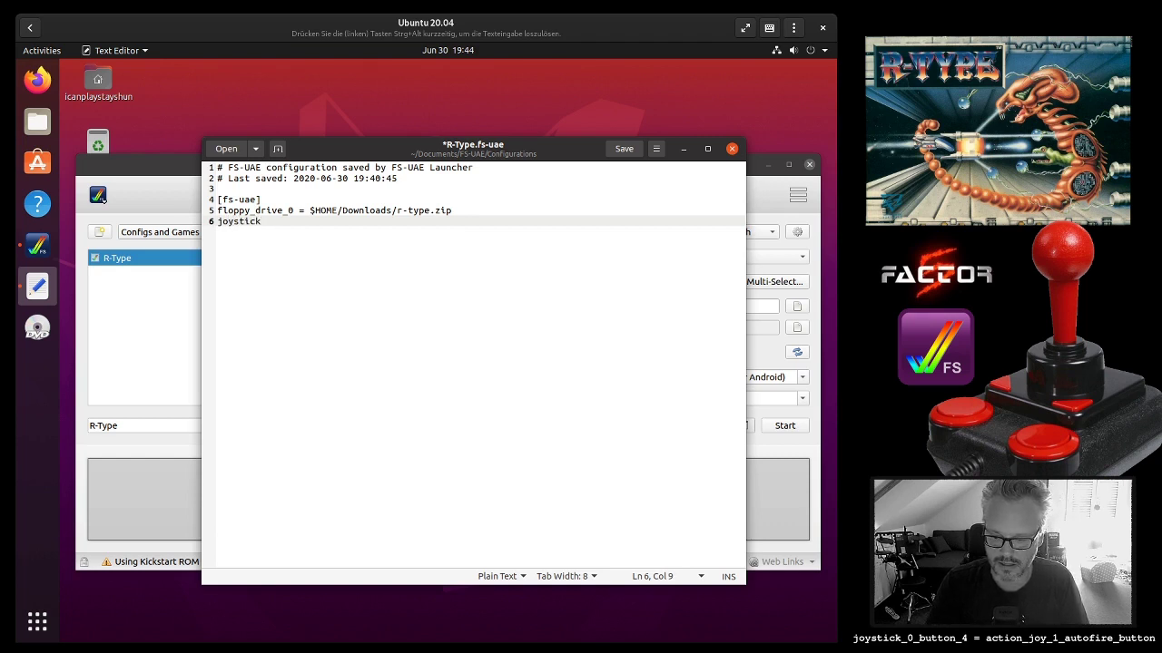
type("_0")
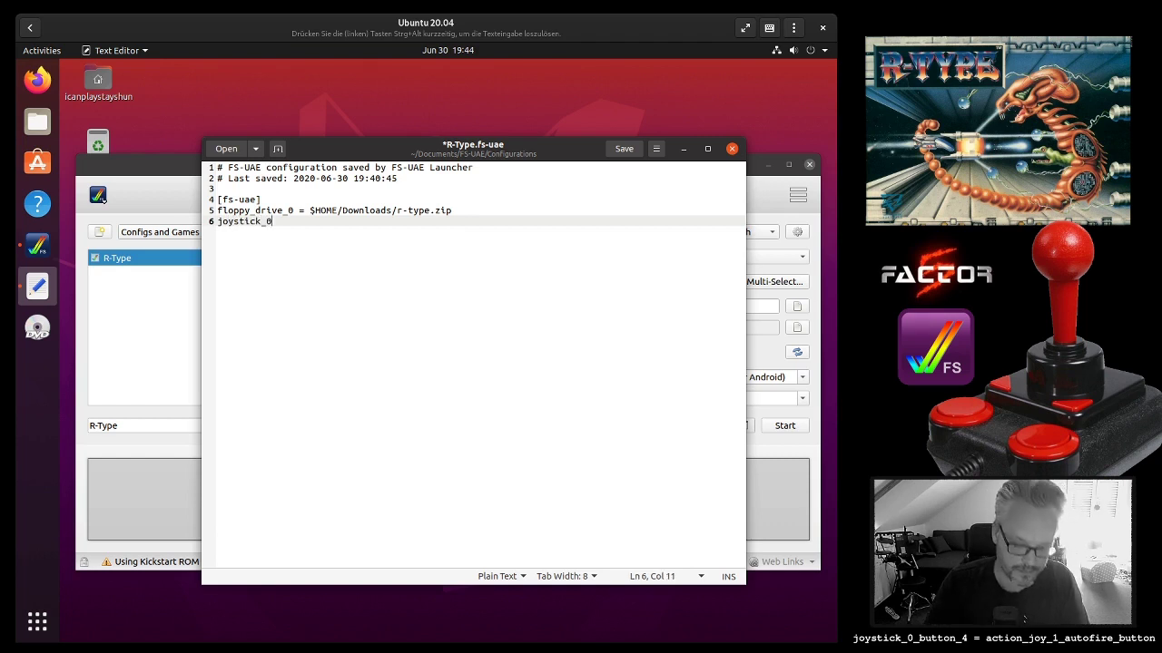
type("_button")
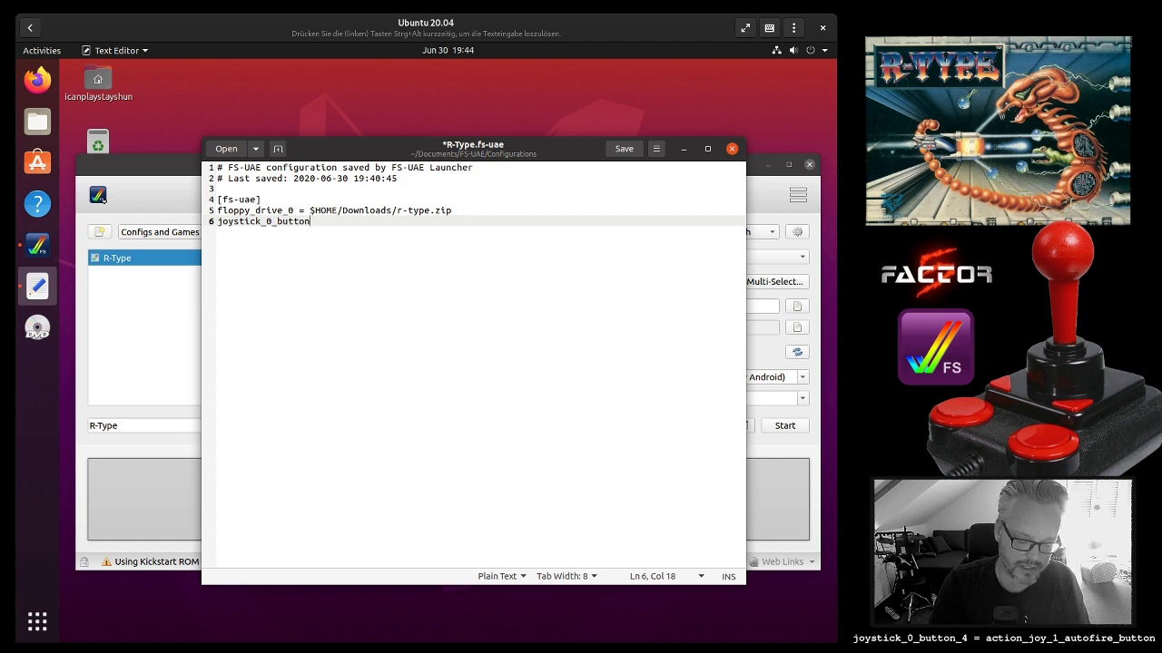
type("4")
key("BackSpace")
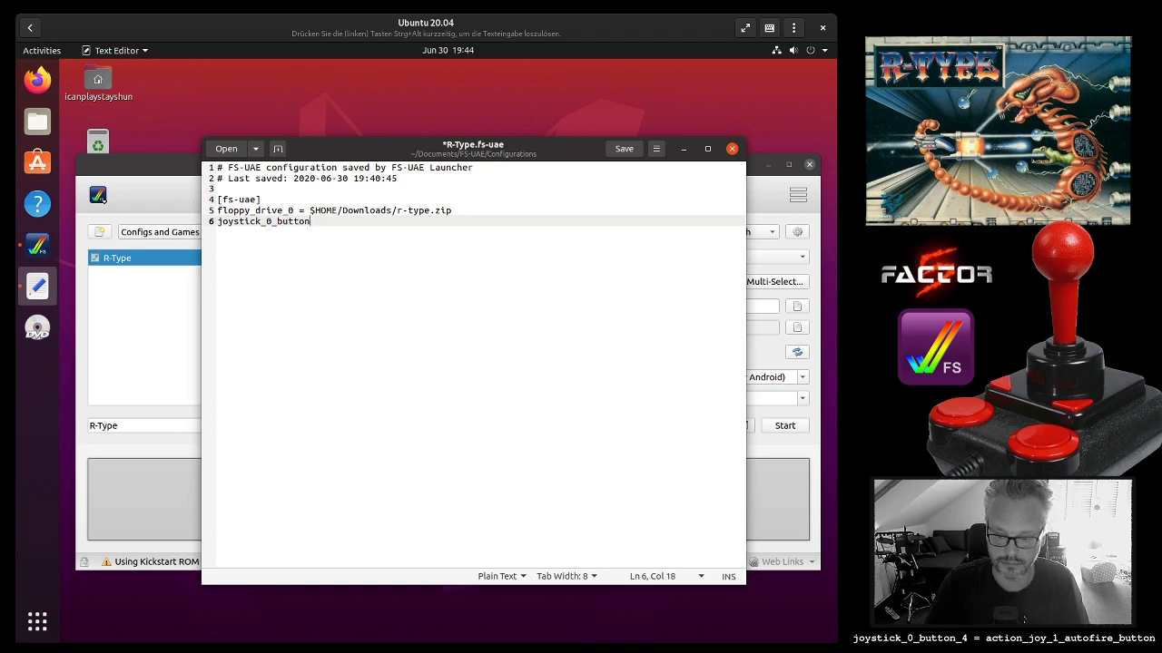
type("_4")
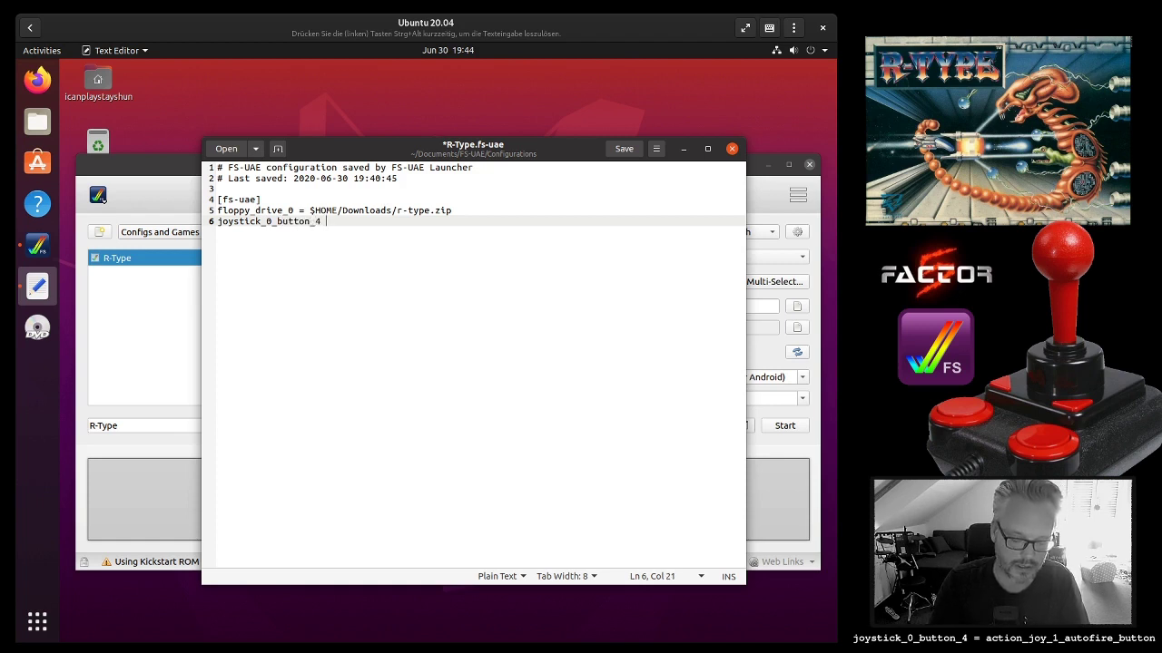
type(" = ")
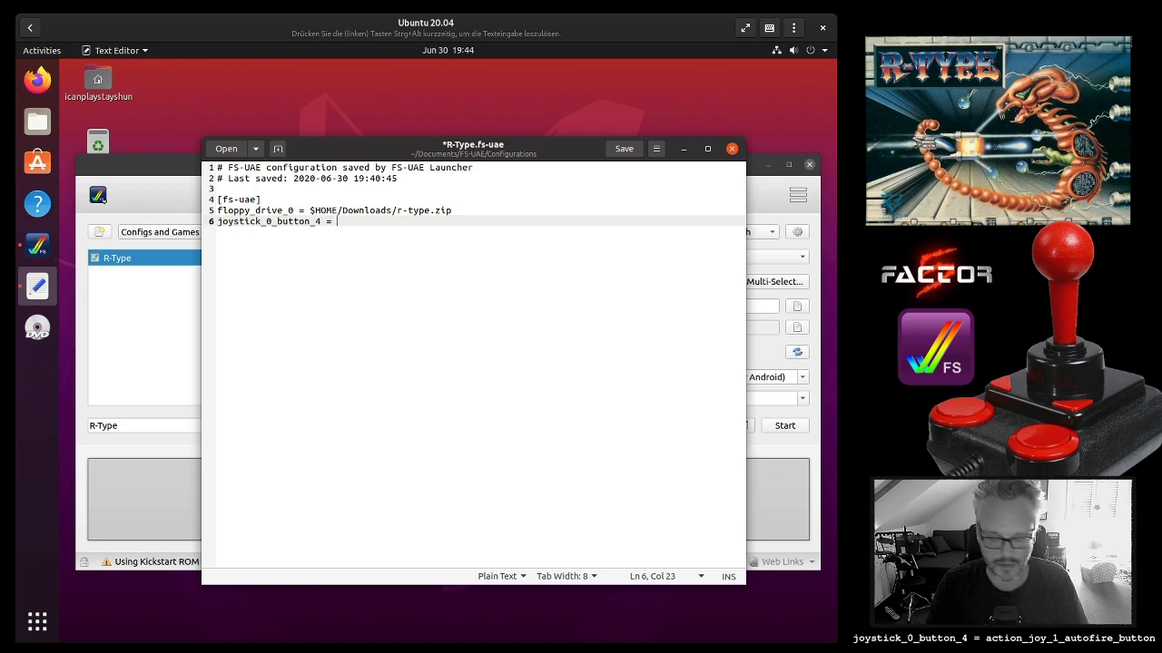
type("action")
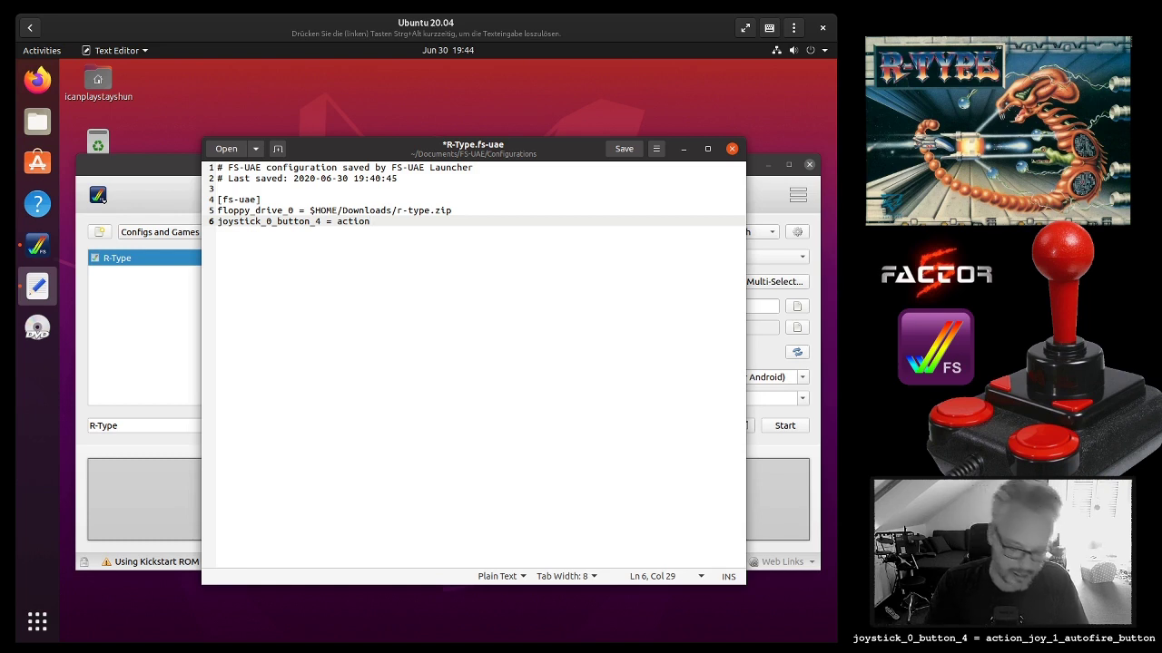
type("_joy")
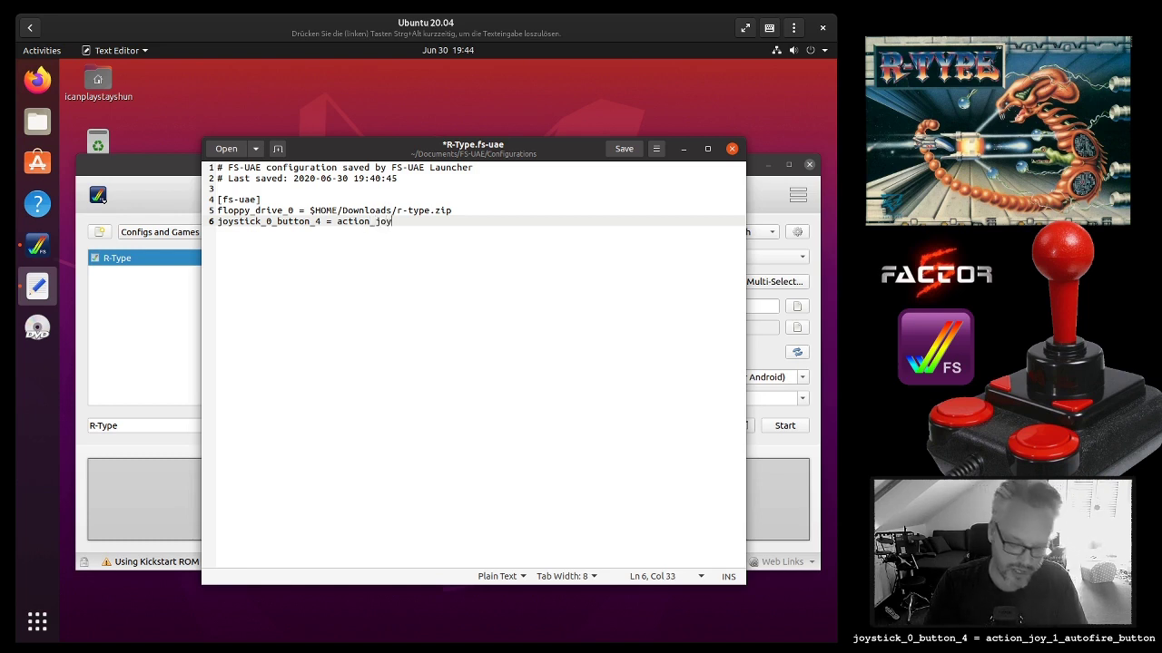
type("_1")
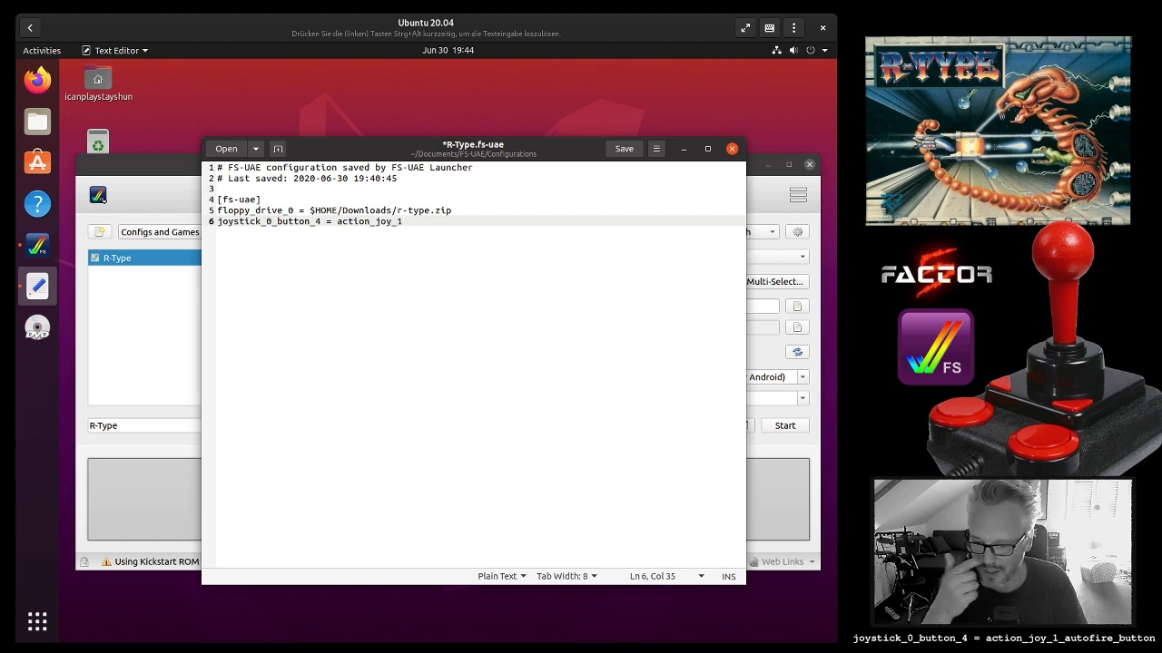
type("_autofire")
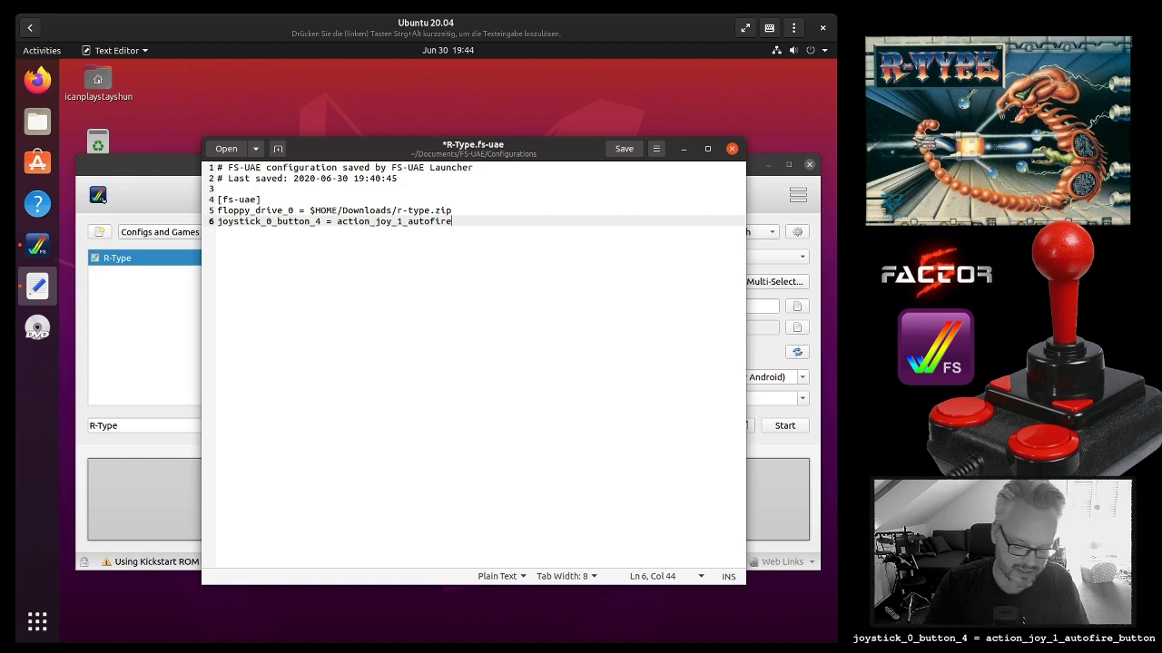
type("_butto")
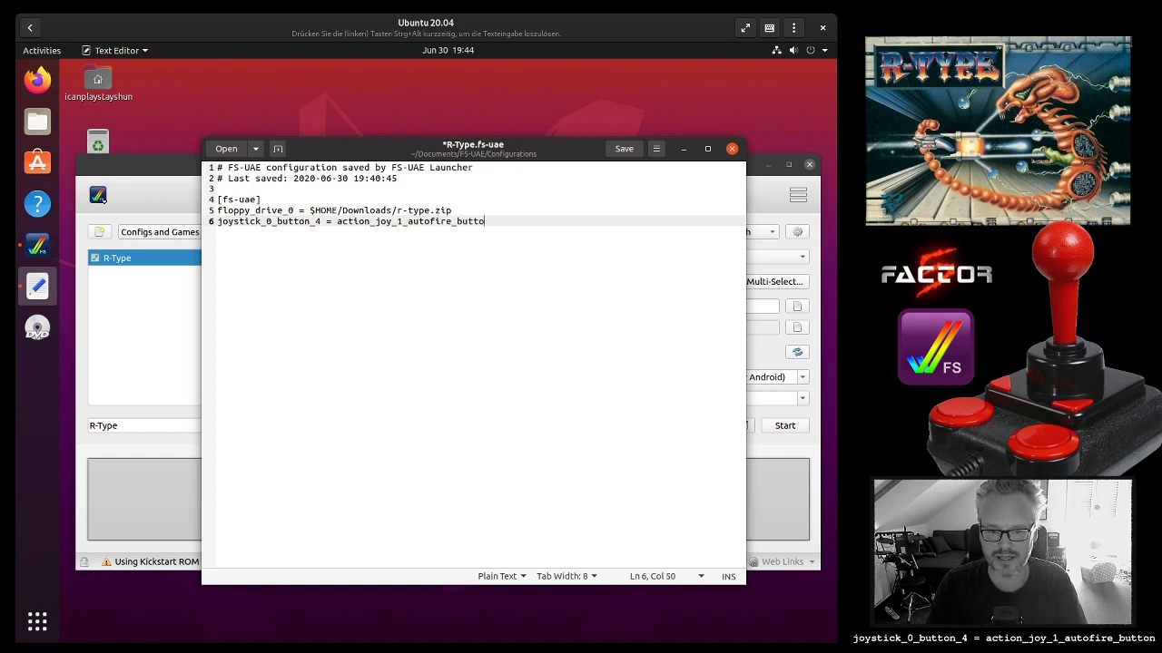
type("n")
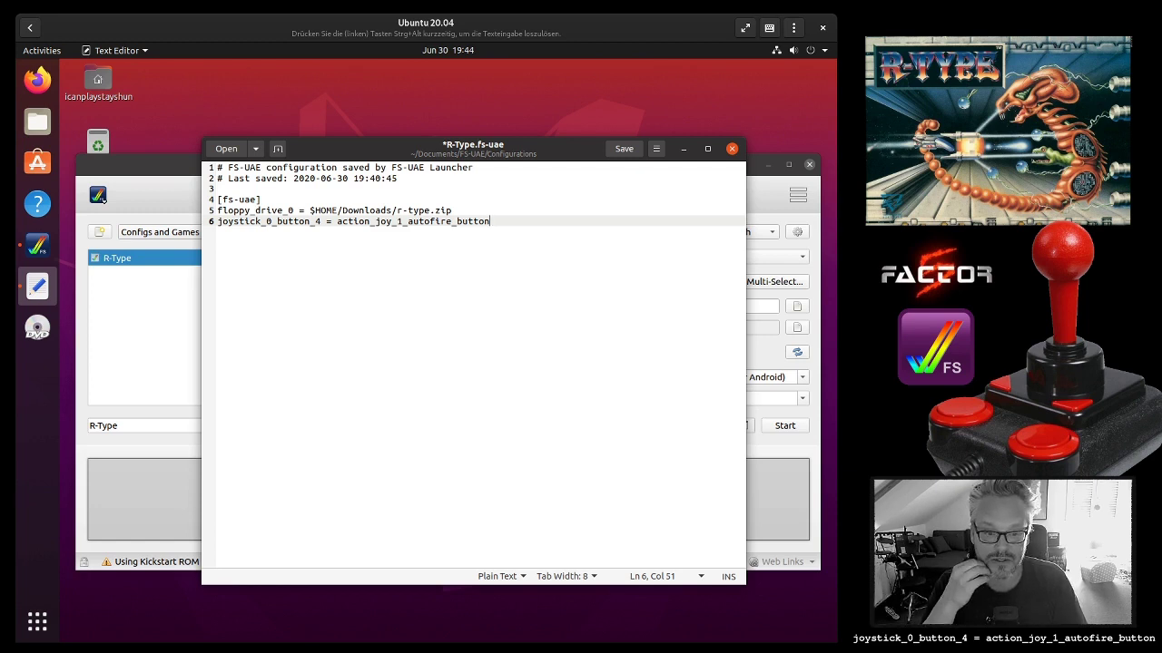
Save the edited R-Type.fs-uae configuration file and quit the text editor.
key("ctrl+s")
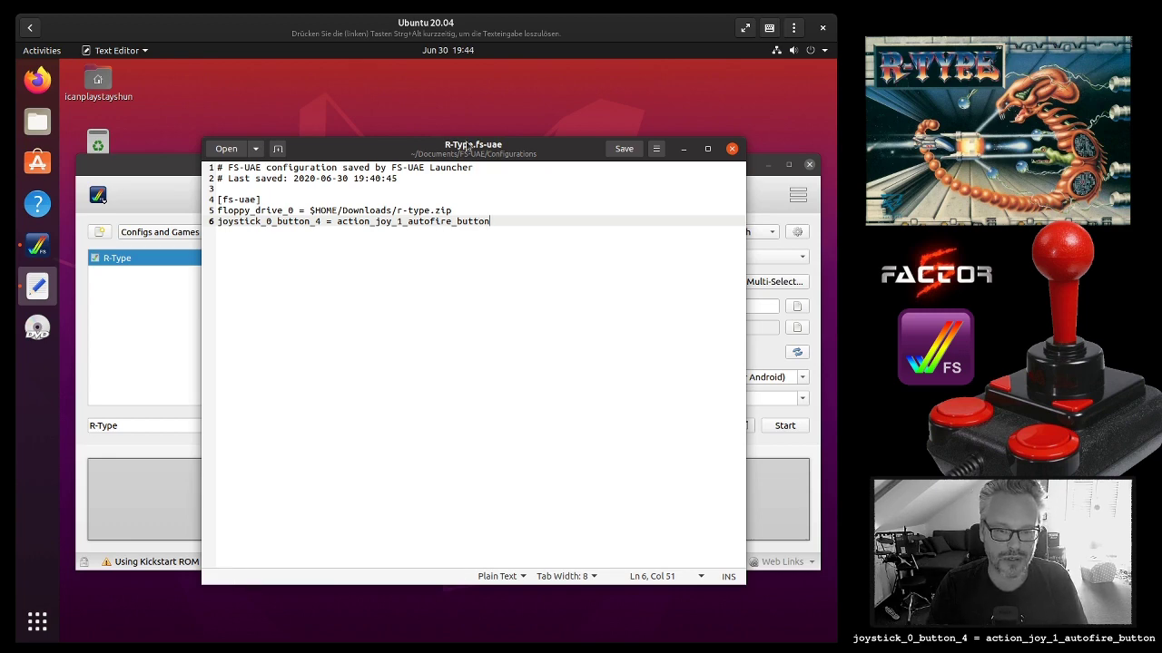
left_click_drag(460, 144, 462, 89)
key("ctrl+q")
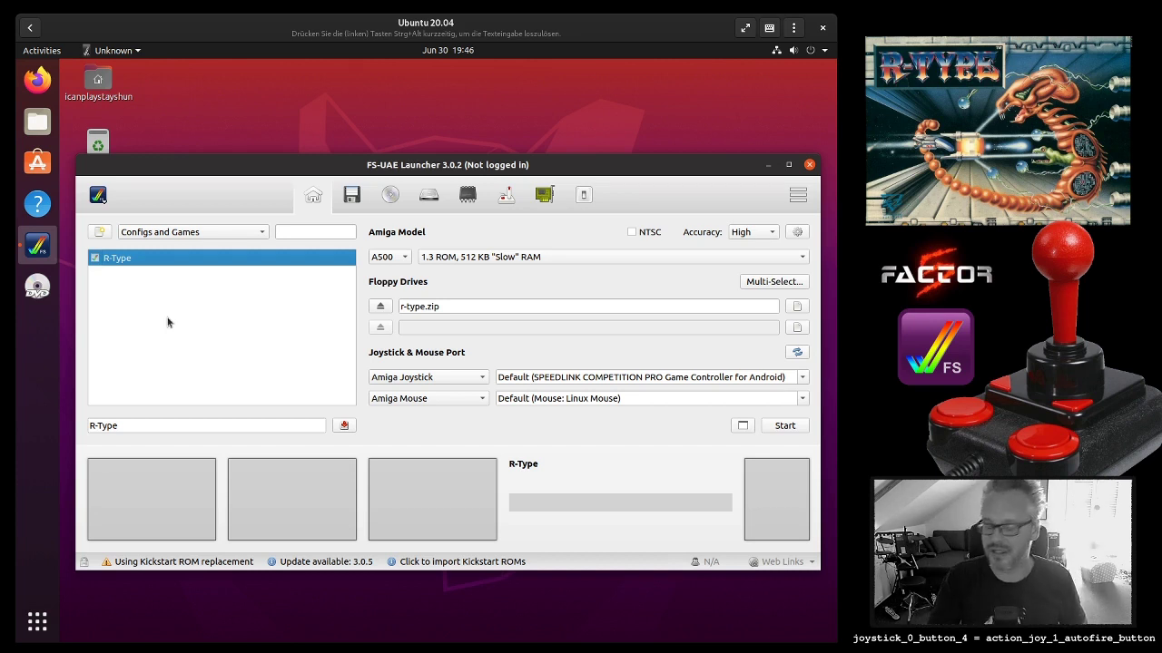
Close FS-UAE Launcher and start it again so it reloads the edited configuration.
left_click(809, 165)
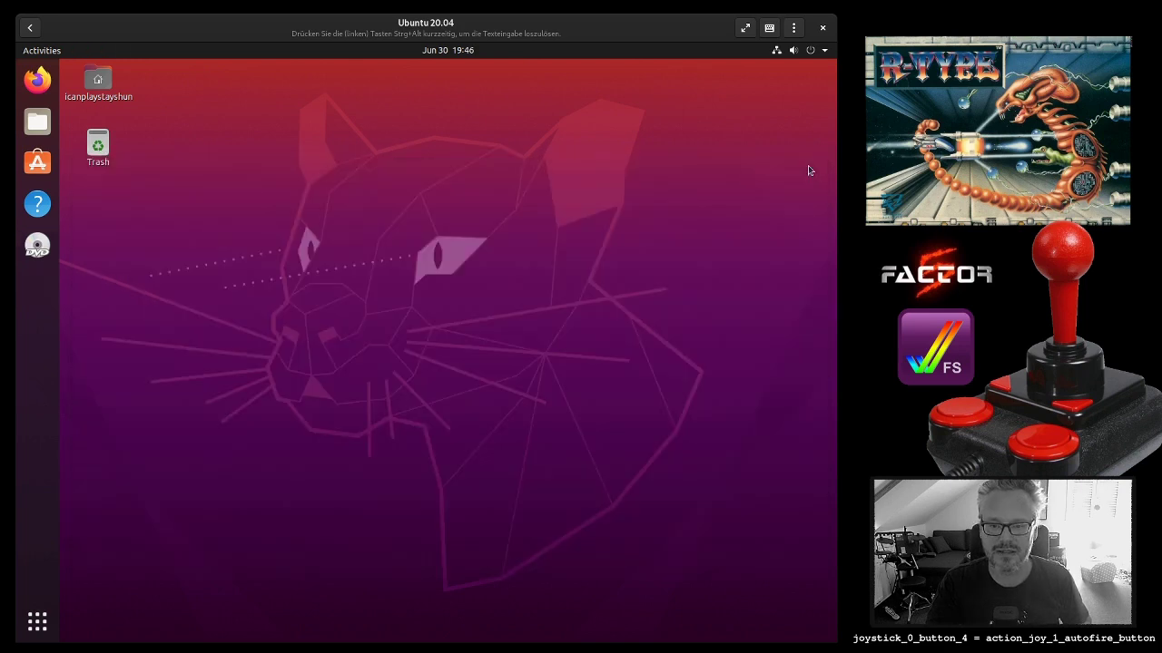
key("super")
type("fs")
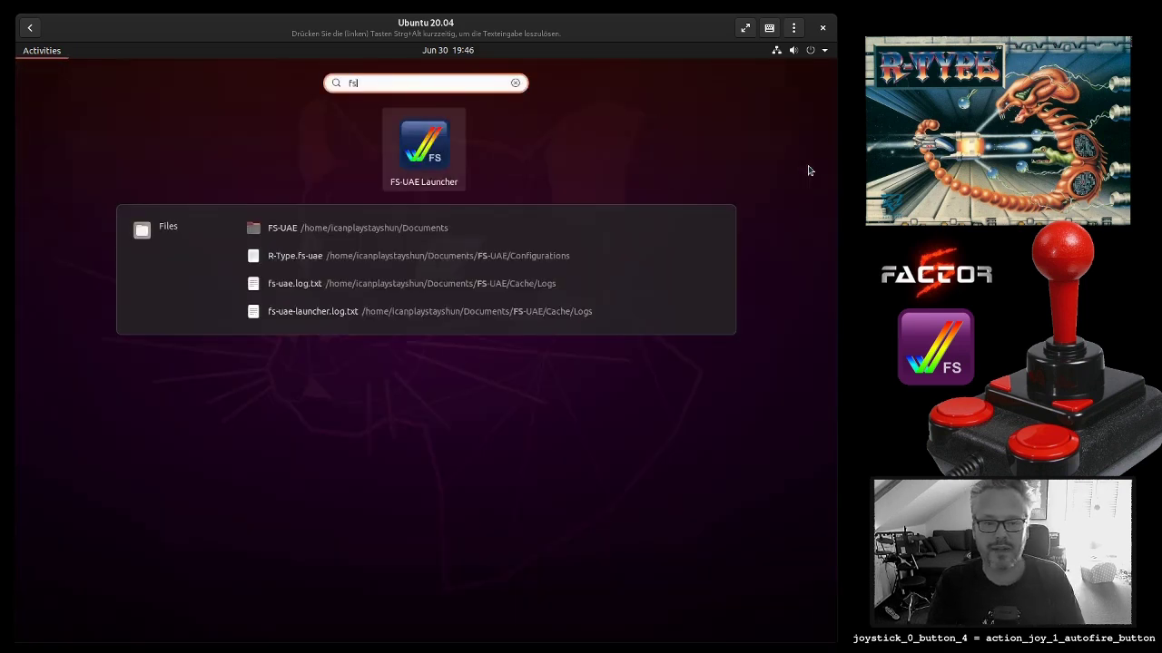
key("Return")
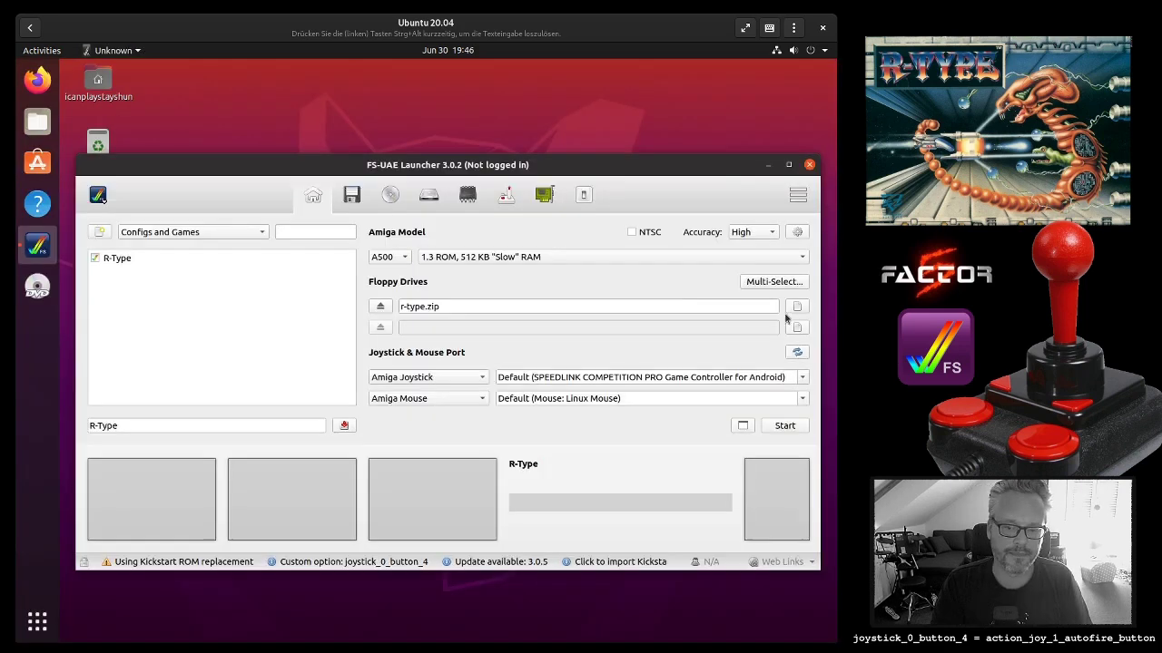
Run the saved R-Type configuration to try the autofire button, and quit the emulation.
double_click(130, 261)
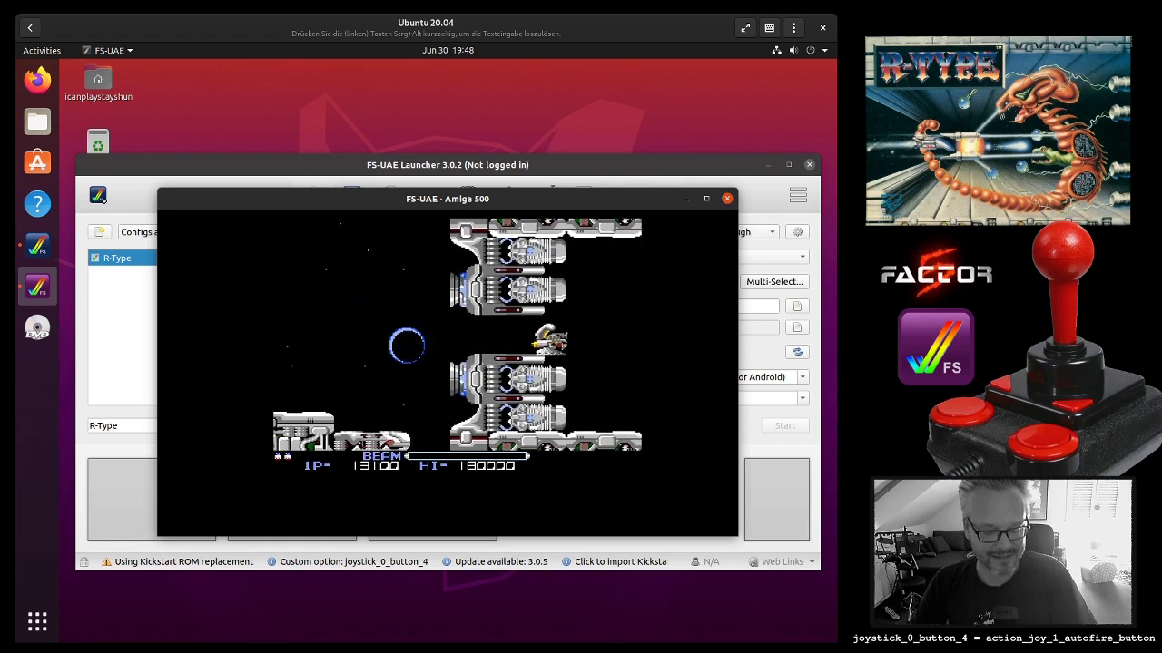
key("alt+F4")
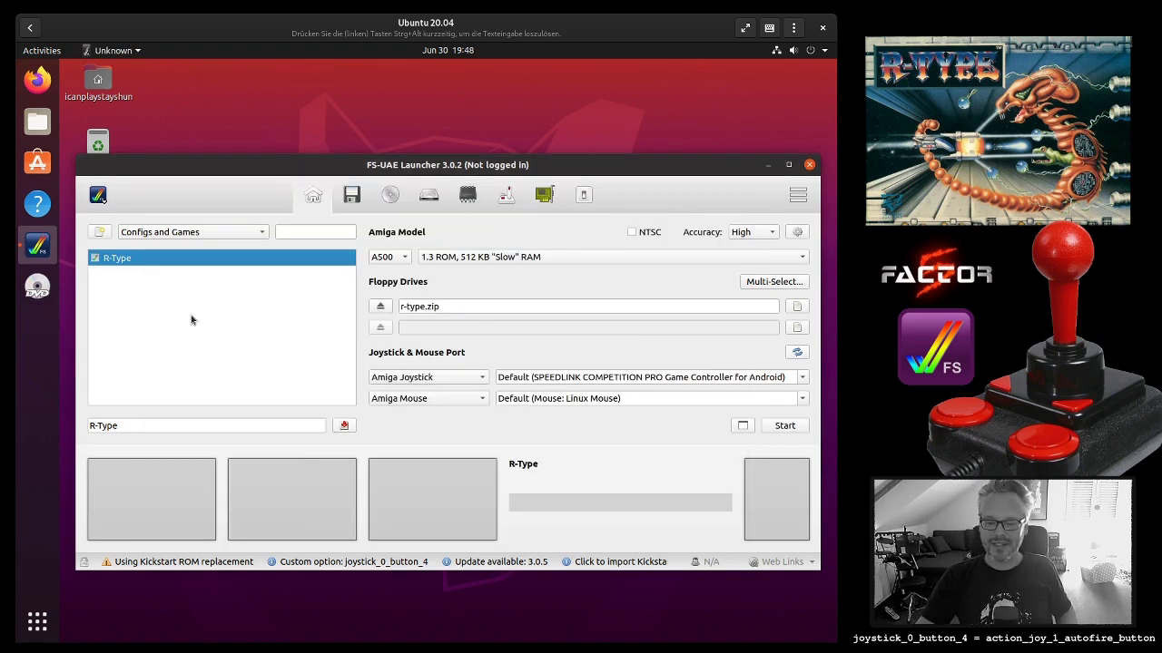